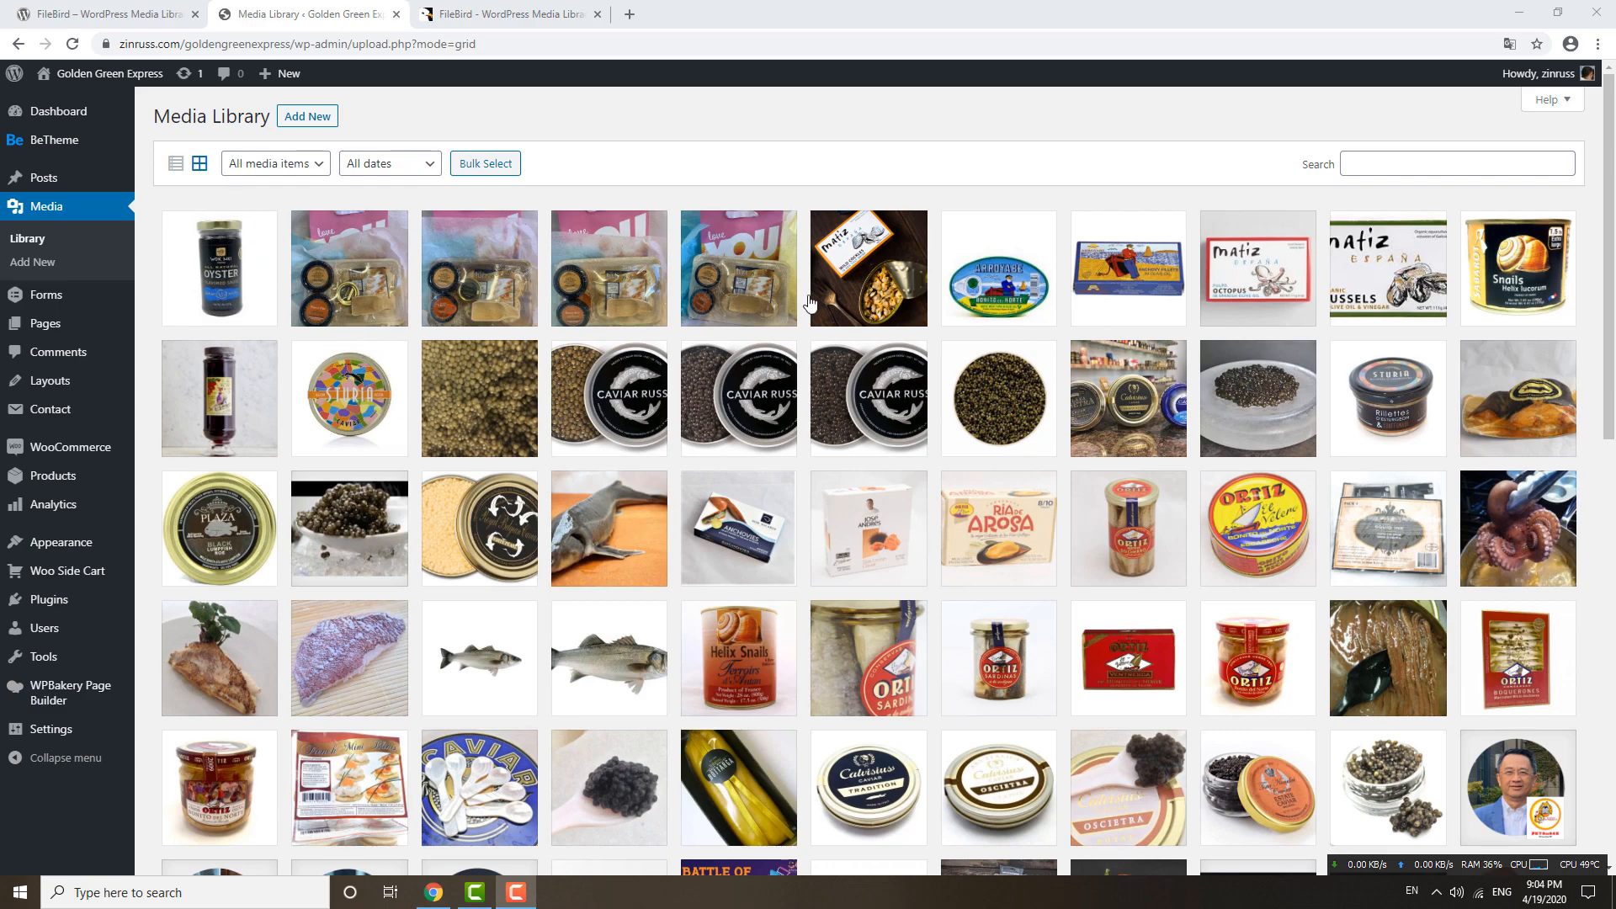
# Step: Switch the media library to list view and examine the features and compatibility sections of the FileBird plugin page on WordPress.org
pyautogui.click(175, 164)
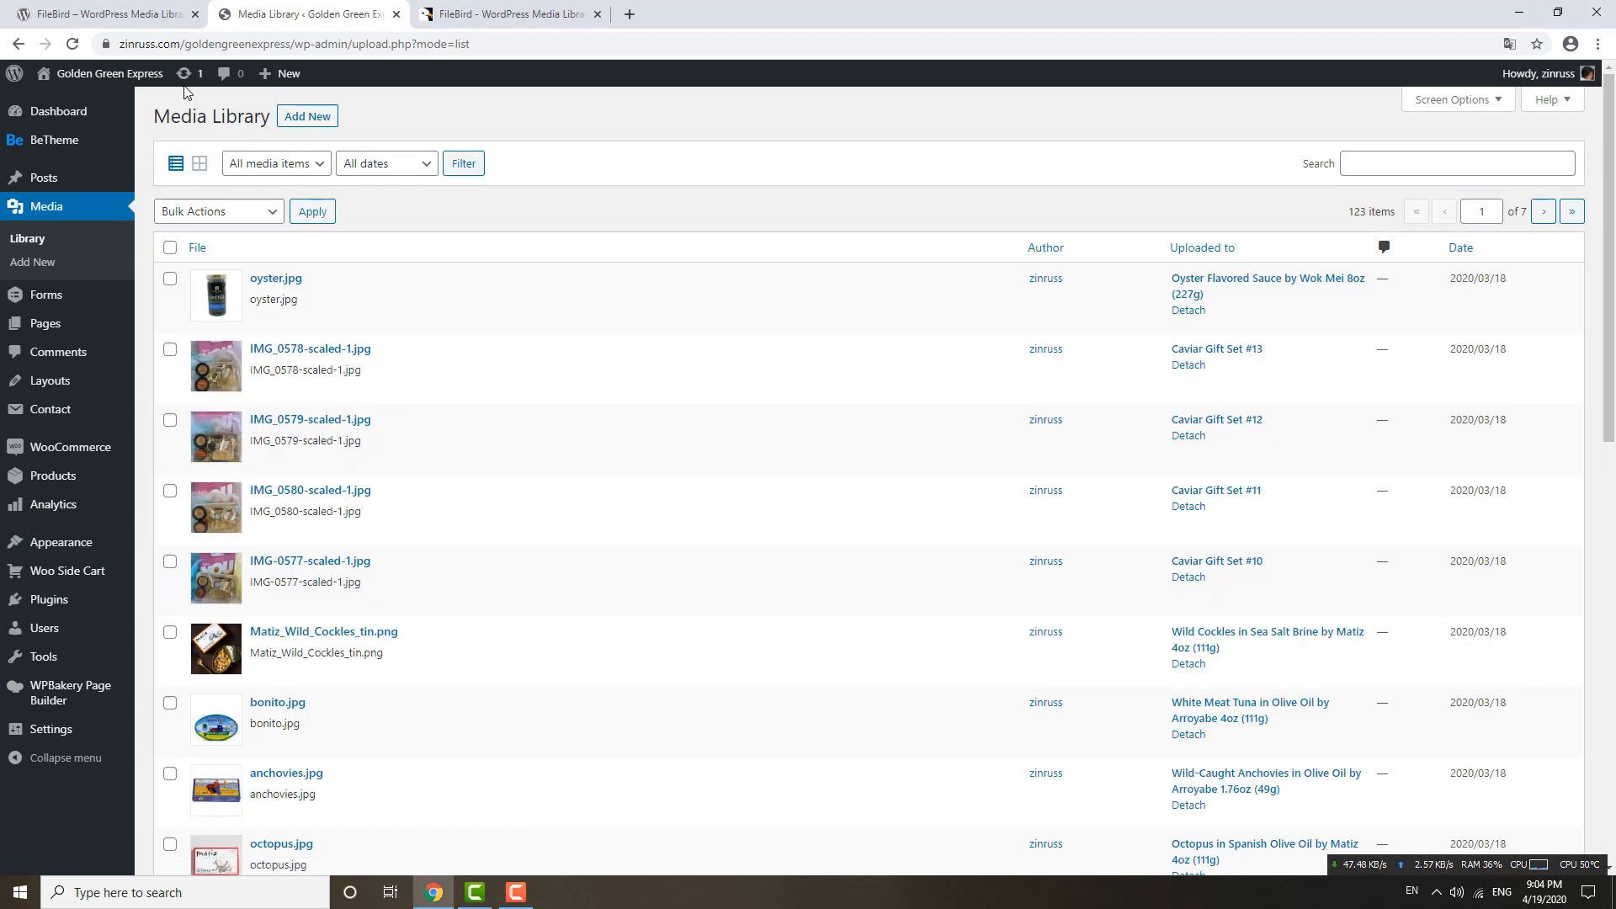
pyautogui.click(143, 19)
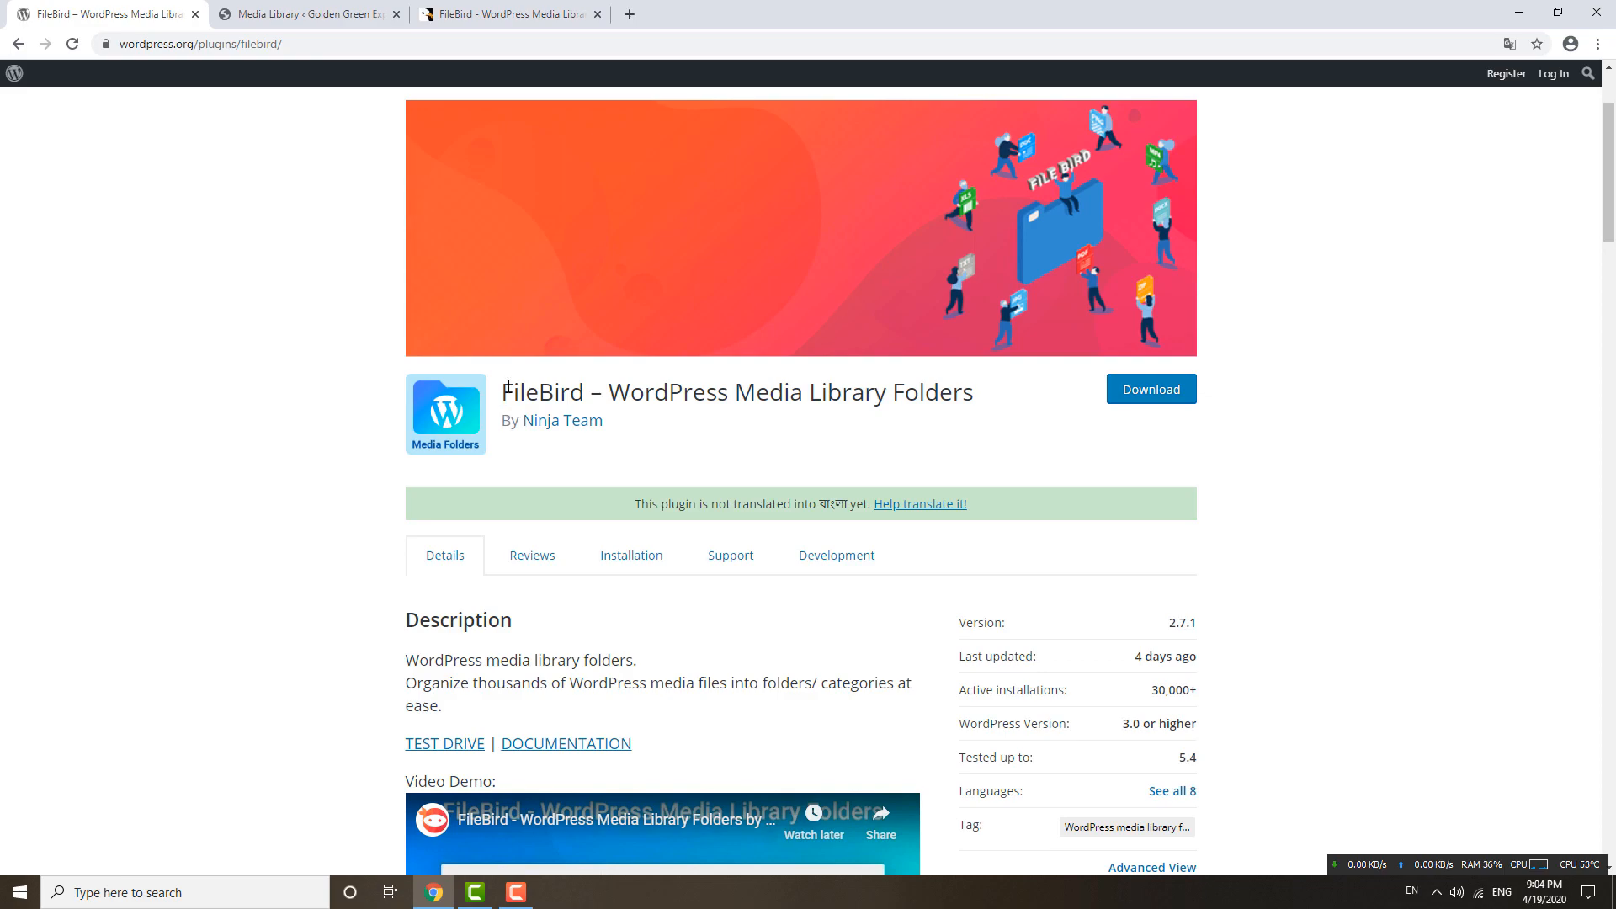
pyautogui.moveTo(509, 386); pyautogui.dragTo(601, 403)
pyautogui.scroll(-2, 912, 482)
pyautogui.click(967, 451)
pyautogui.scroll(-7, 994, 448)
pyautogui.scroll(-3, 997, 450)
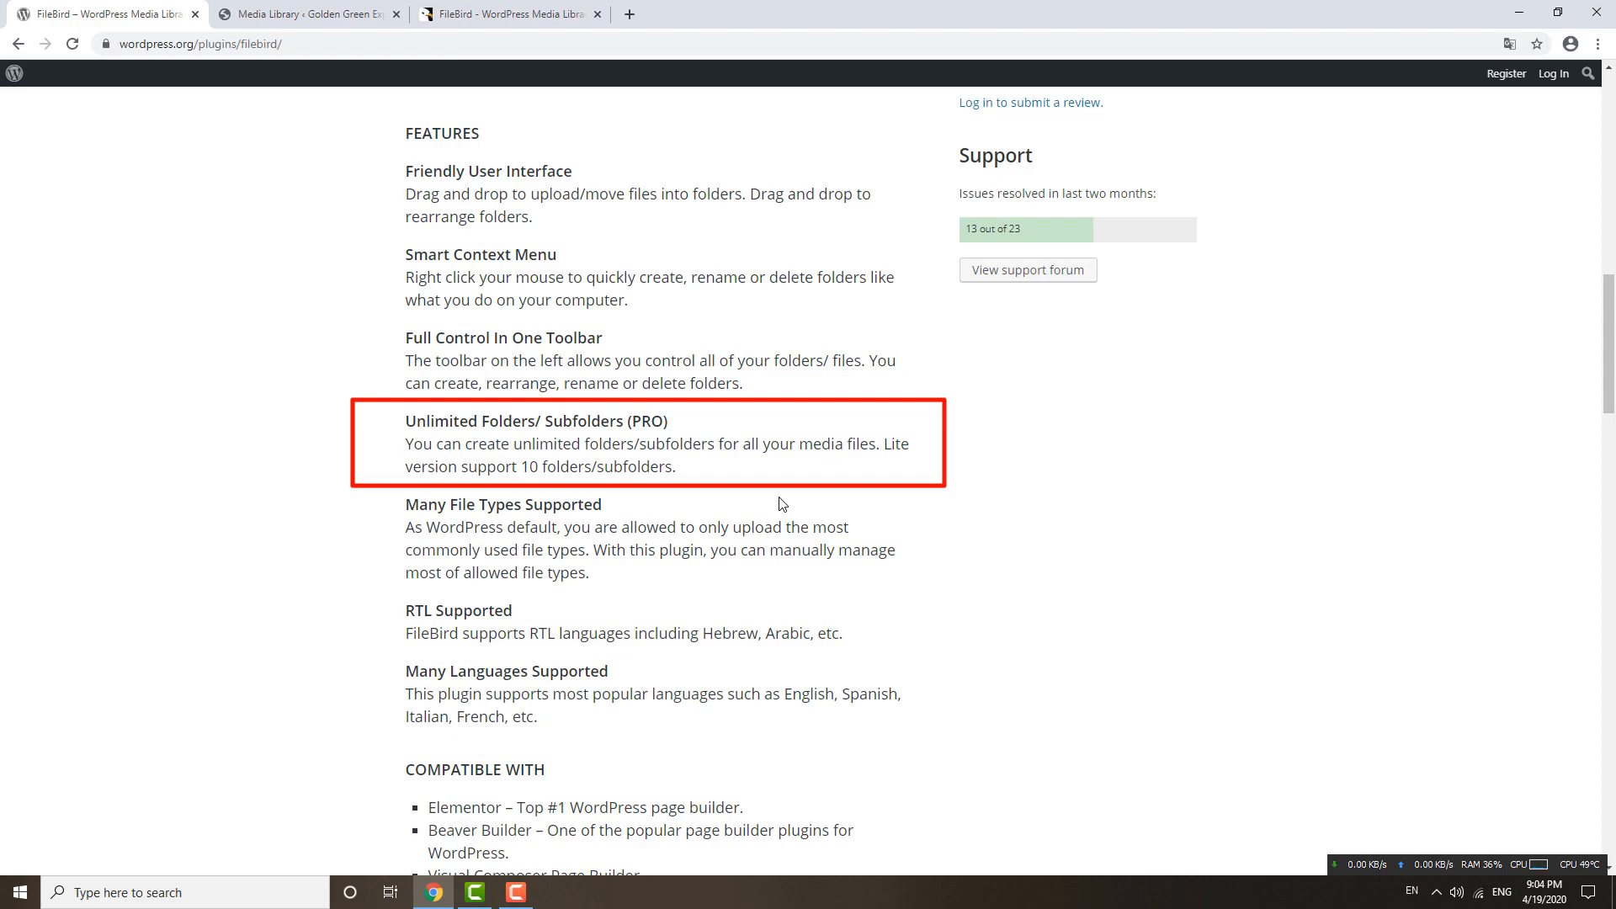
pyautogui.scroll(-4, 821, 526)
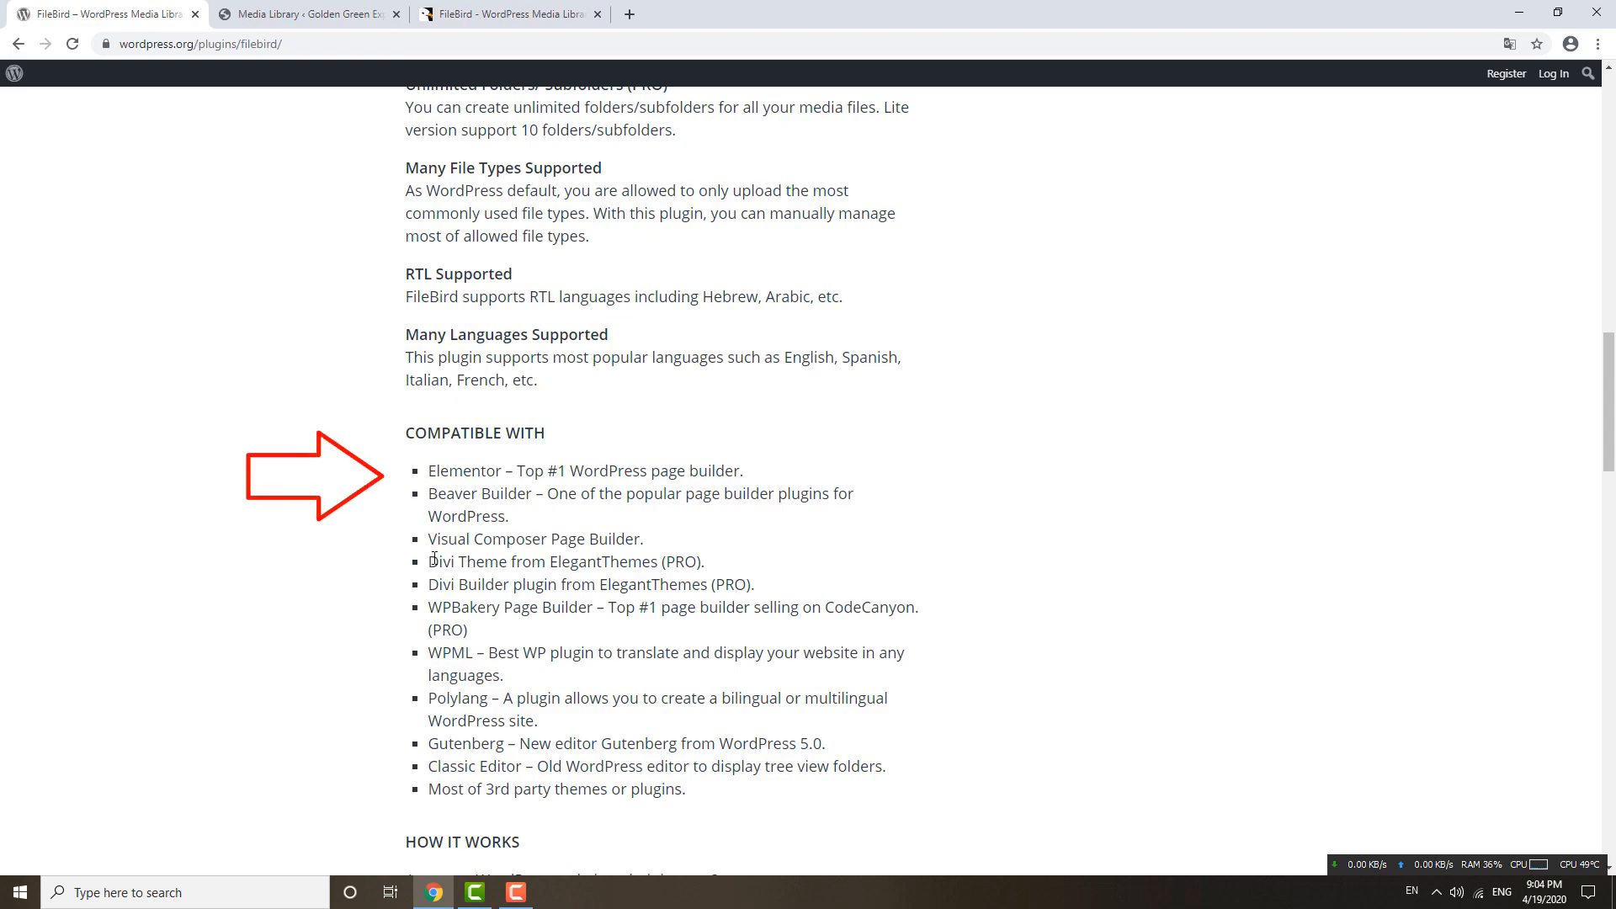
pyautogui.scroll(-1, 655, 555)
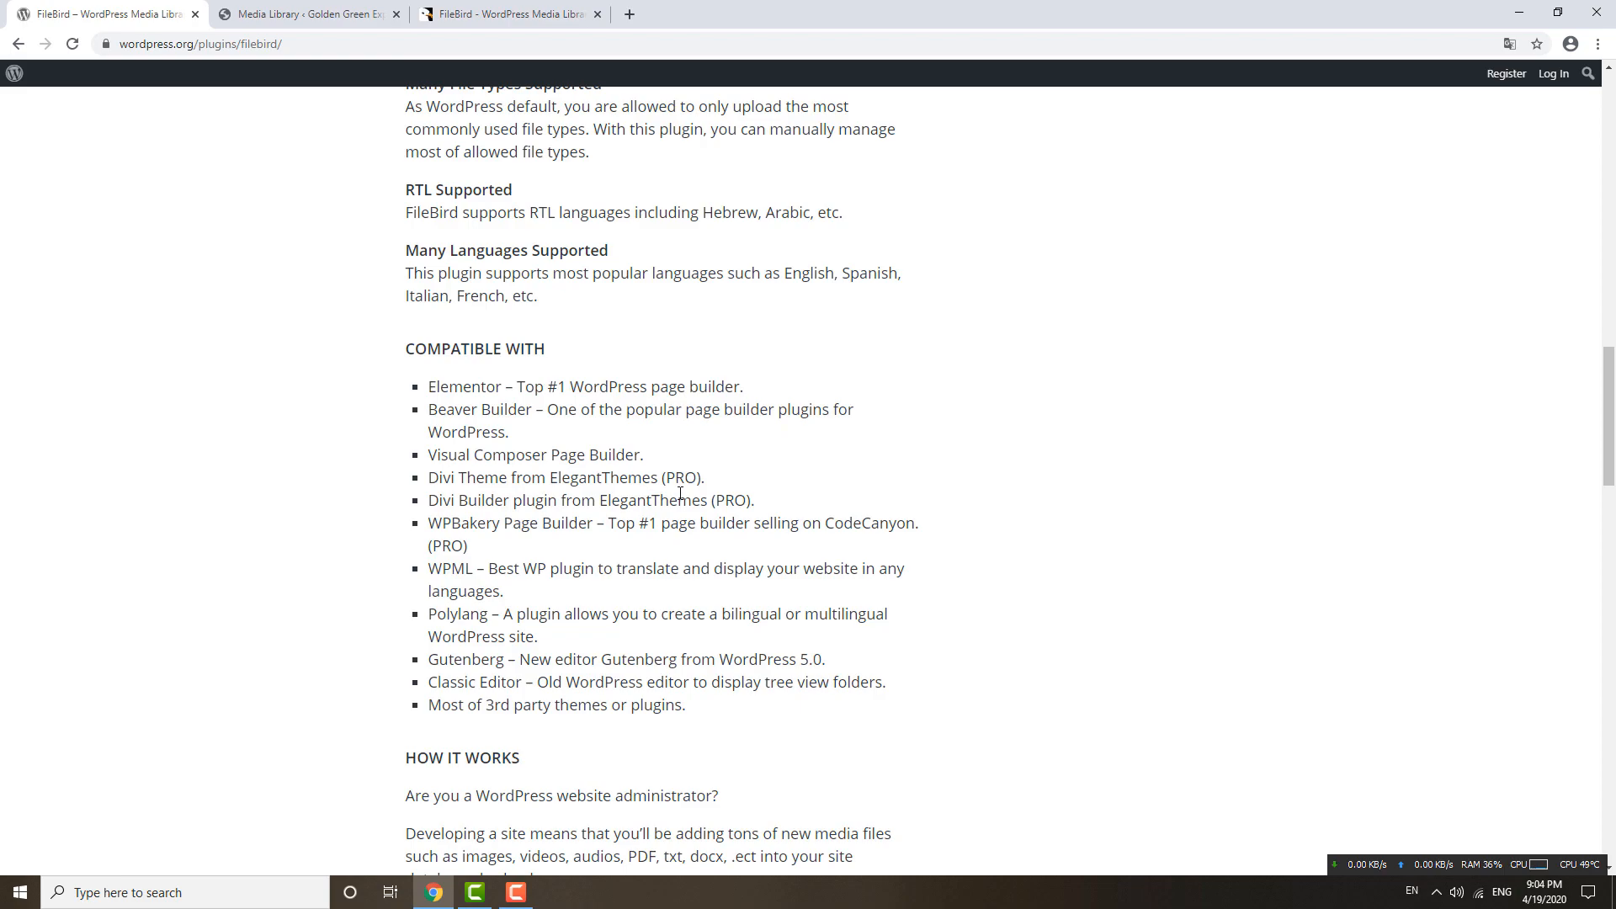
# Step: Check the sales figure on FileBird's CodeCanyon page and close that page
pyautogui.click(501, 26)
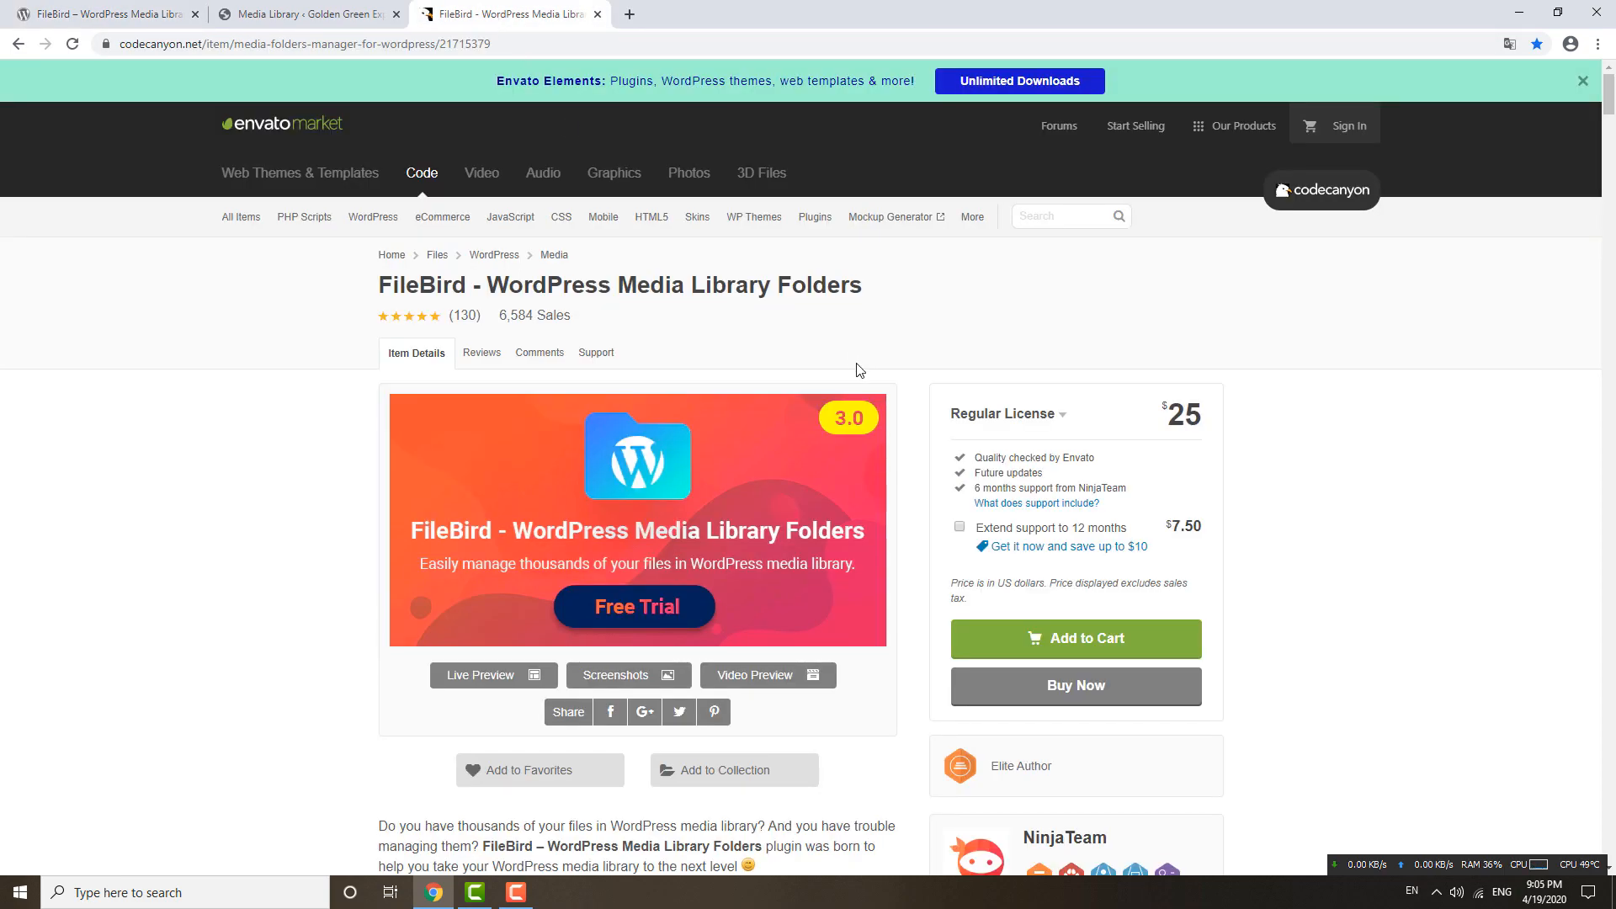
pyautogui.moveTo(570, 316); pyautogui.dragTo(502, 317)
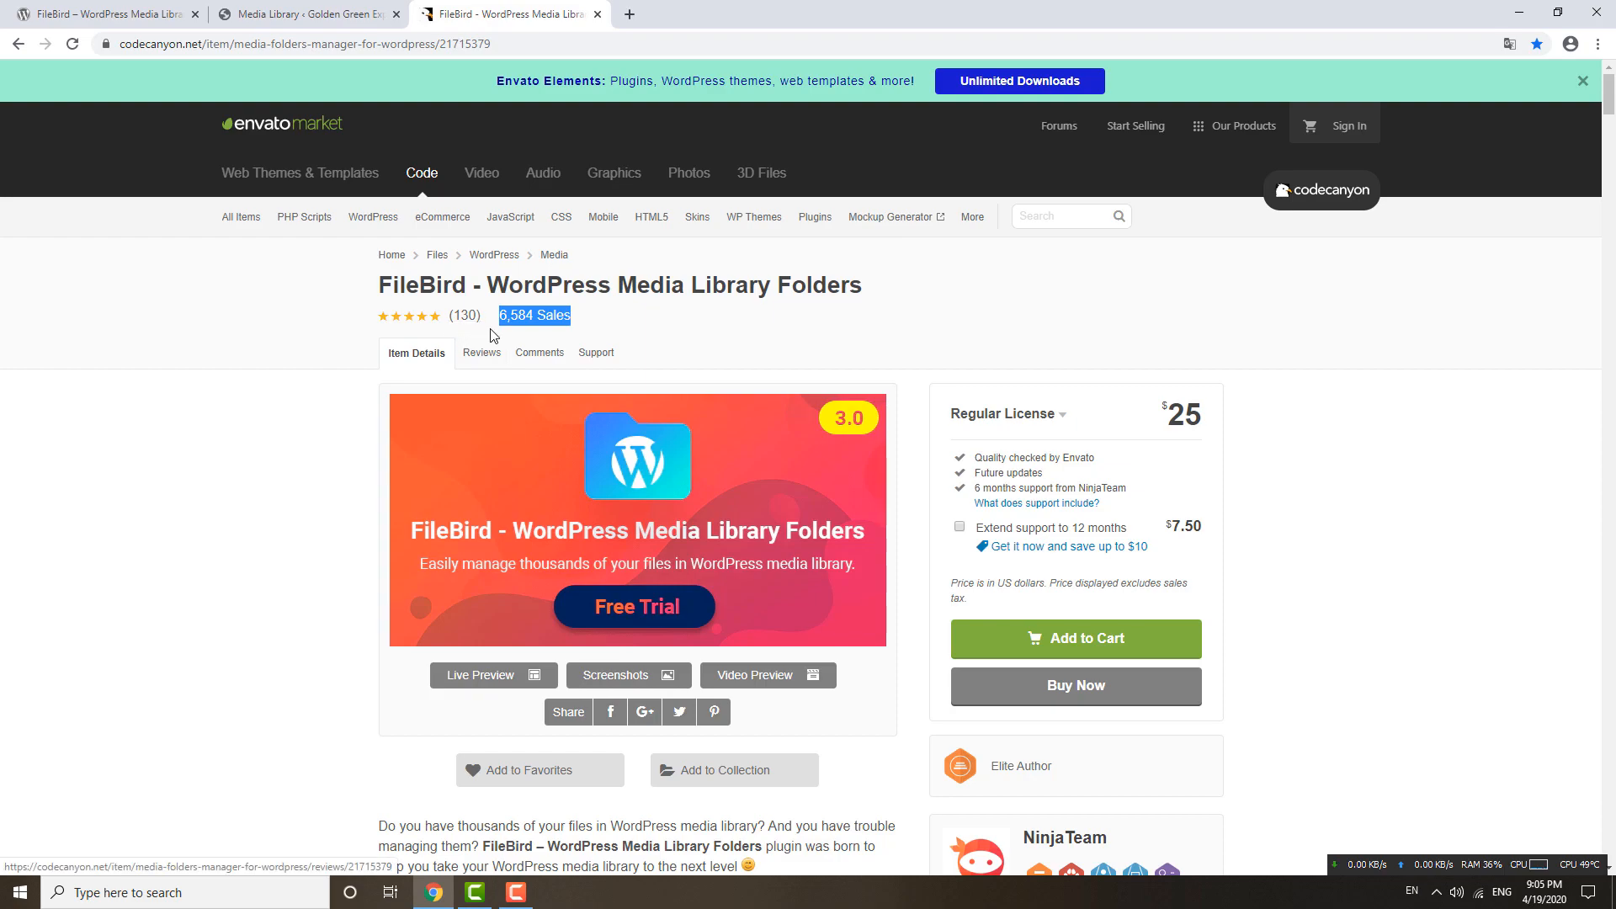
pyautogui.click(597, 14)
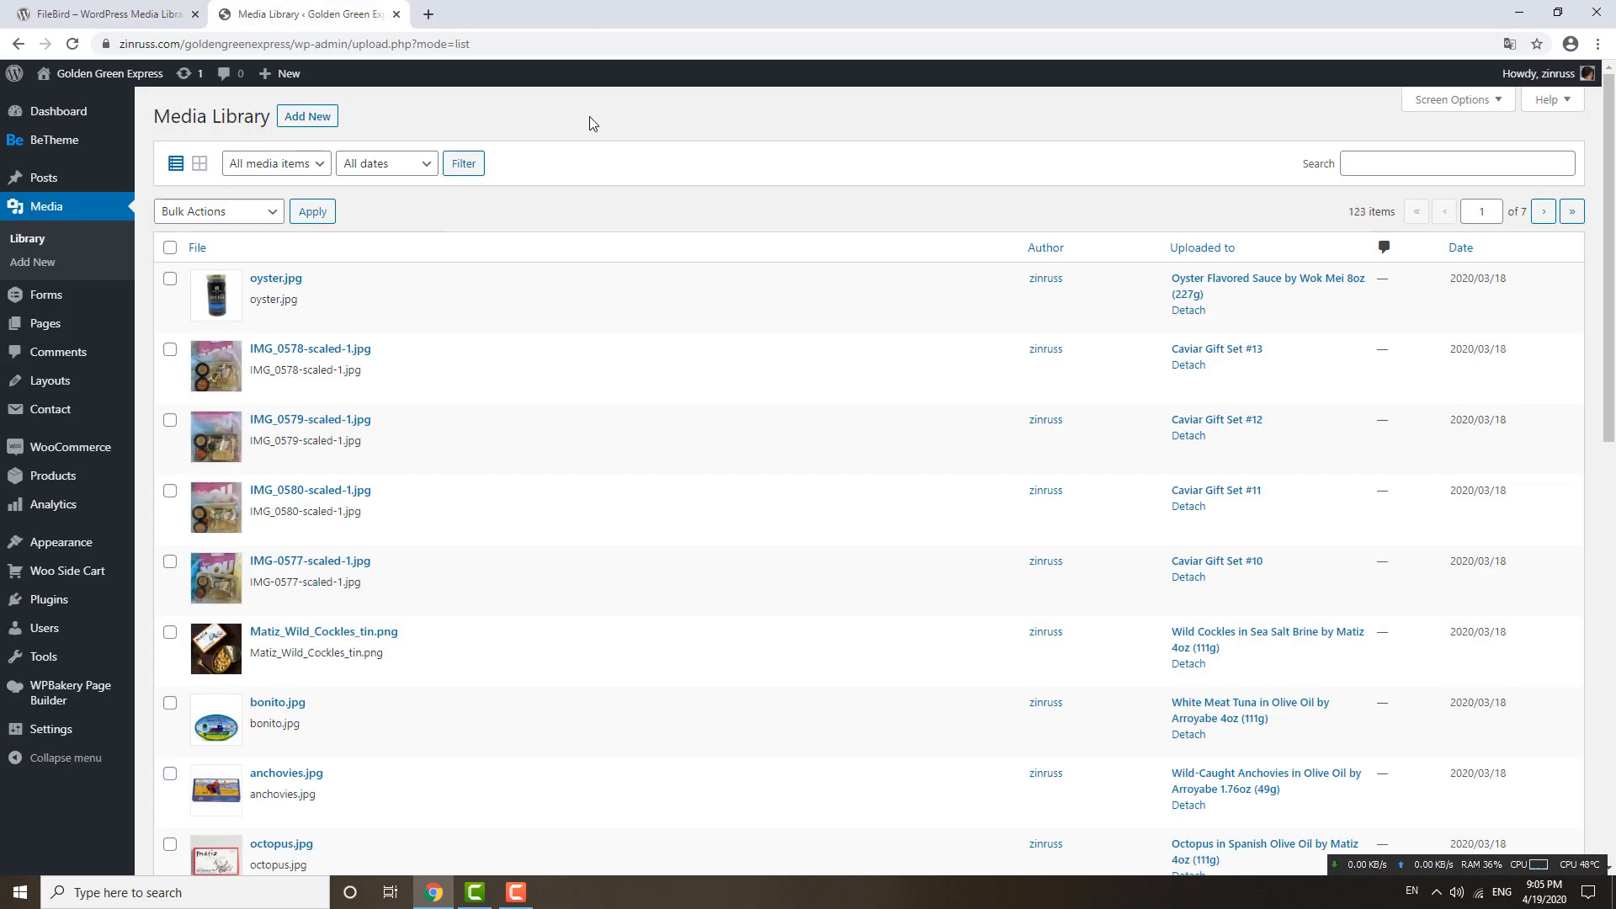
# Step: Activate the installed FileBird plugin and open the media library
pyautogui.moveTo(90, 625)
pyautogui.click(157, 604)
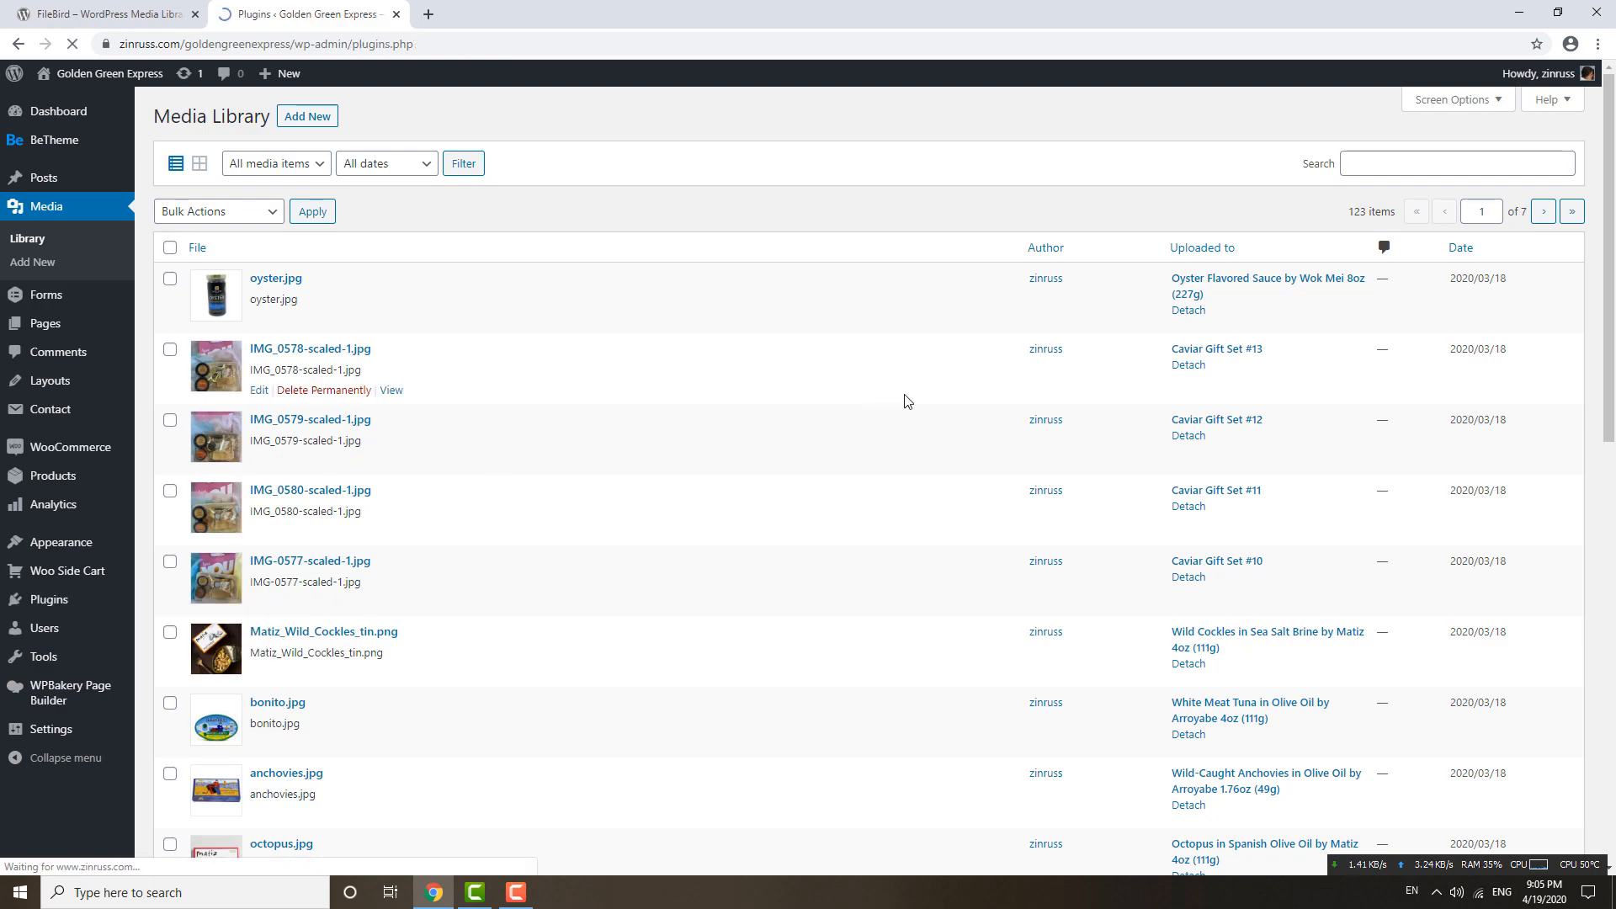
pyautogui.scroll(-6, 908, 401)
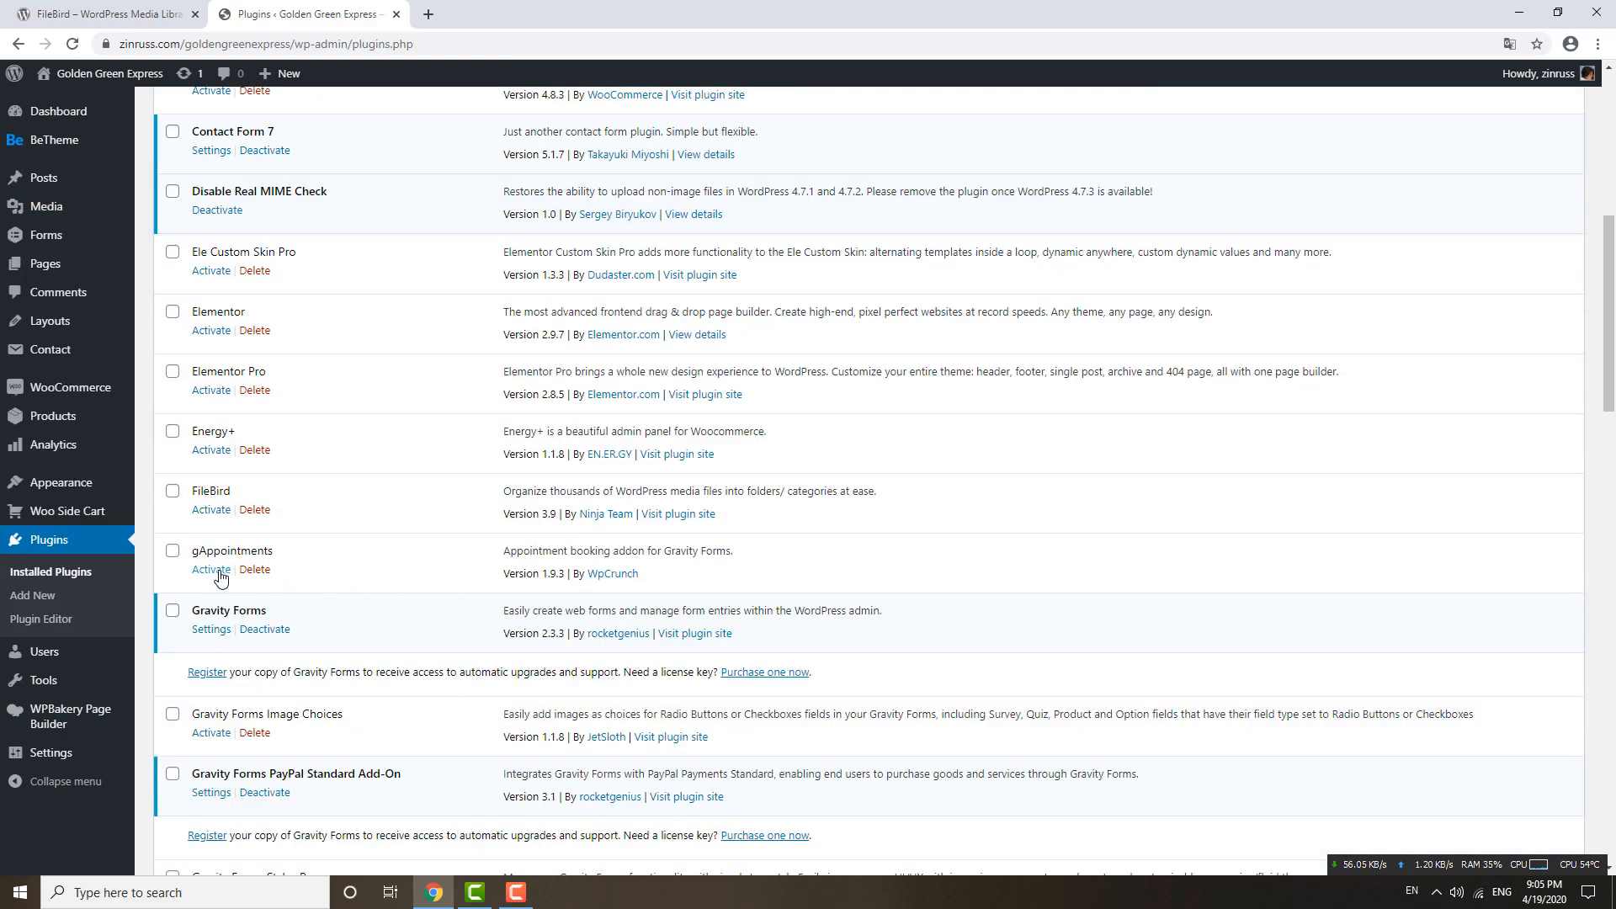
pyautogui.click(210, 512)
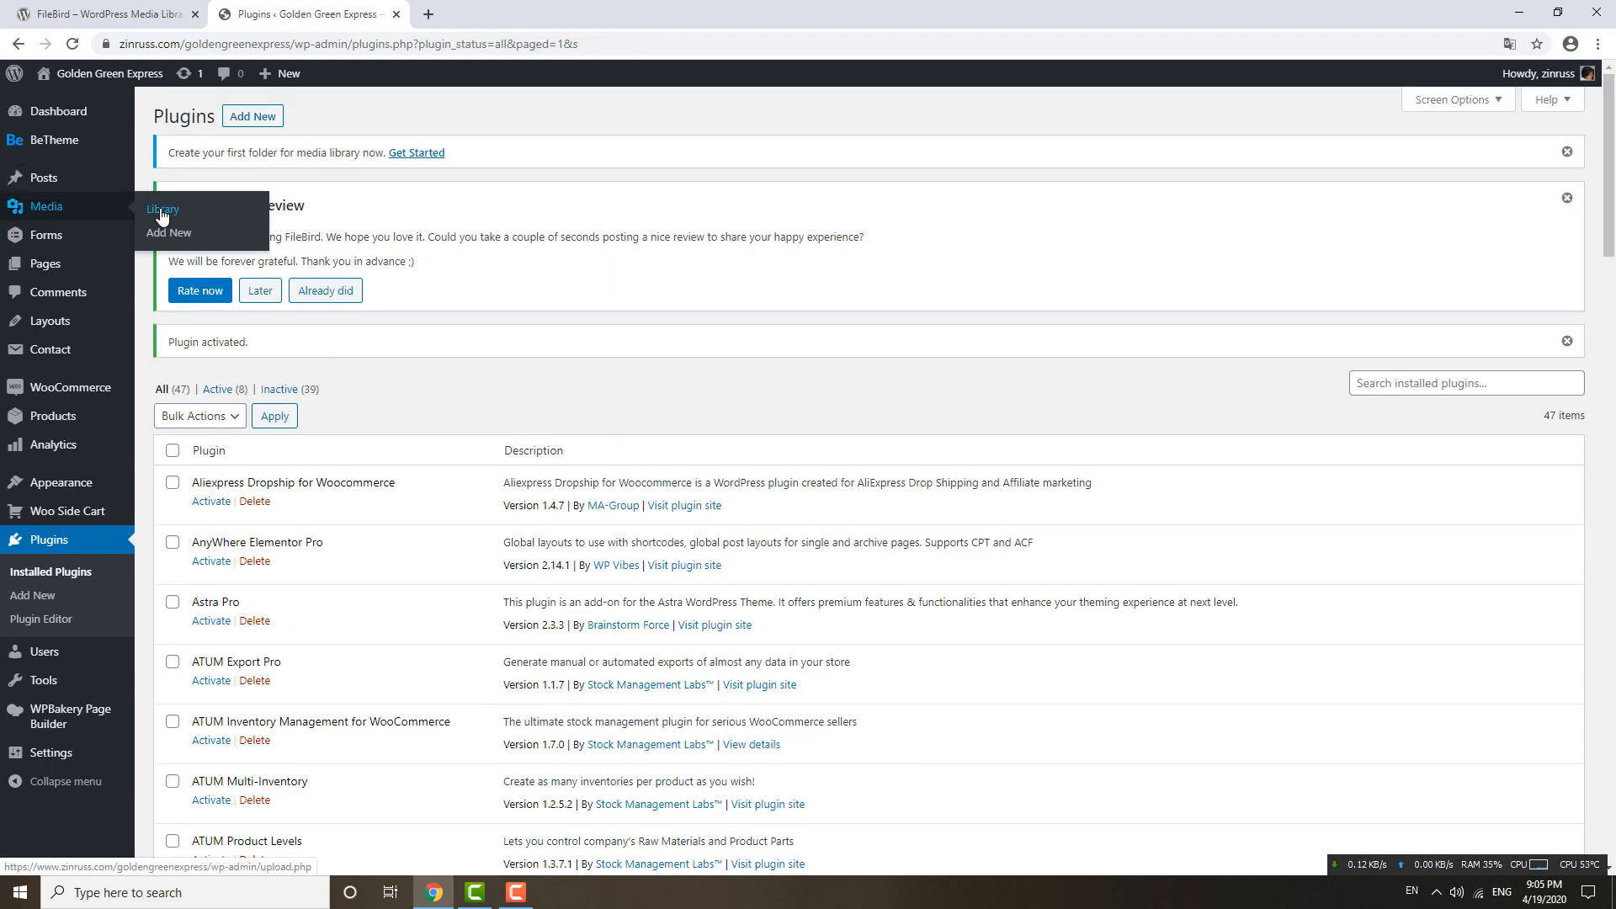
pyautogui.click(157, 209)
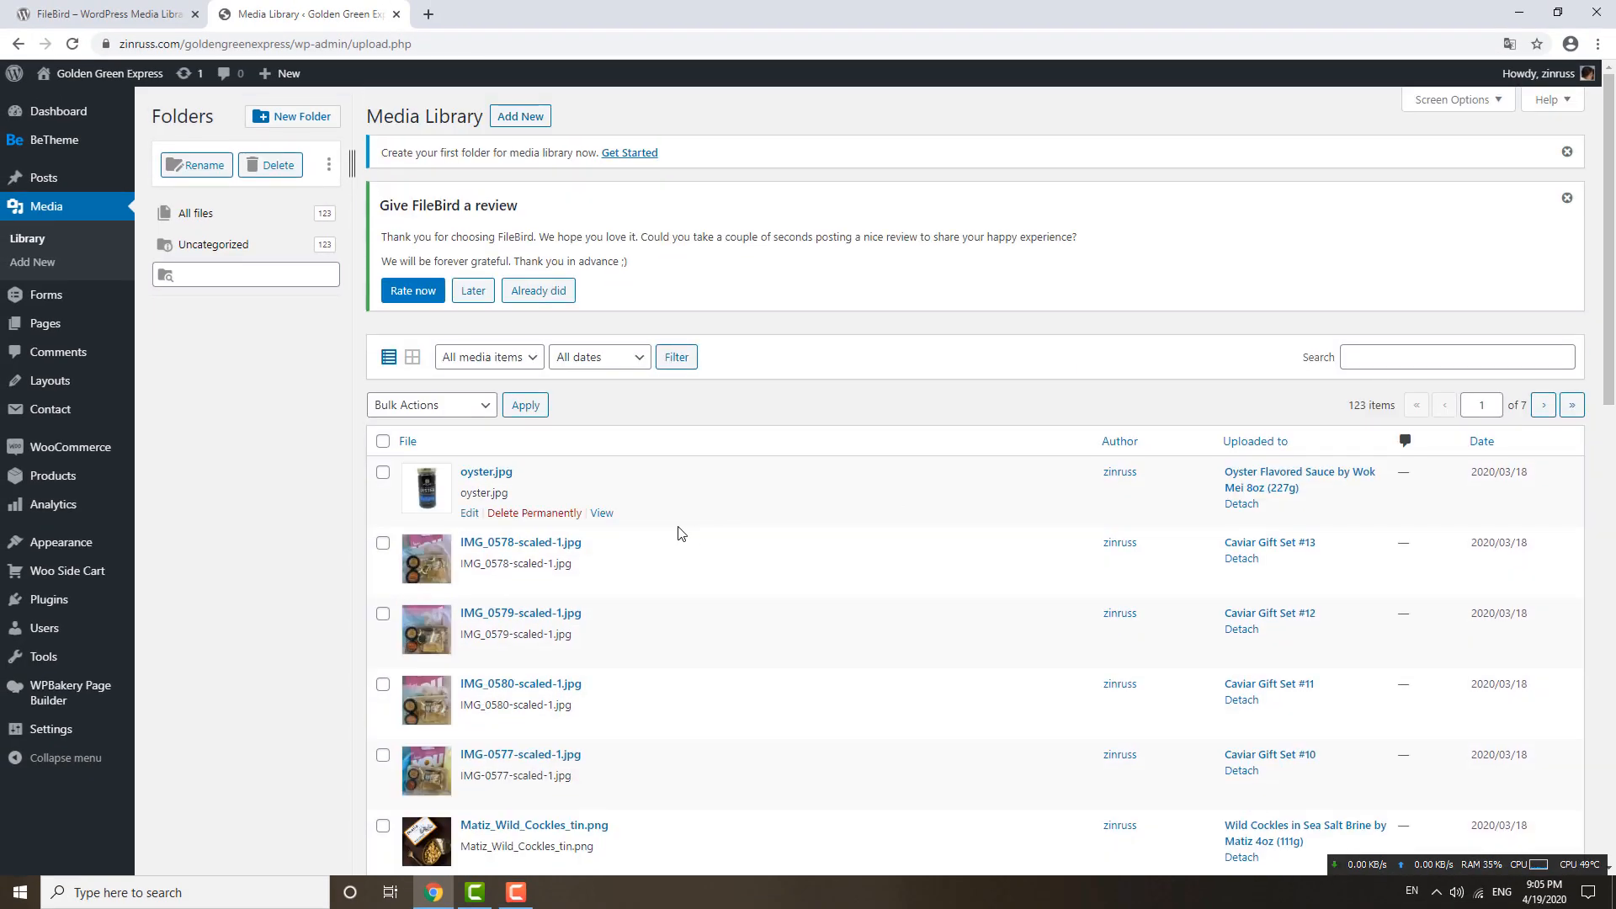
# Step: Open the product categories in a separate browser tab and copy the name of the SEAFOOD & CAVIAR category
pyautogui.moveTo(69, 555)
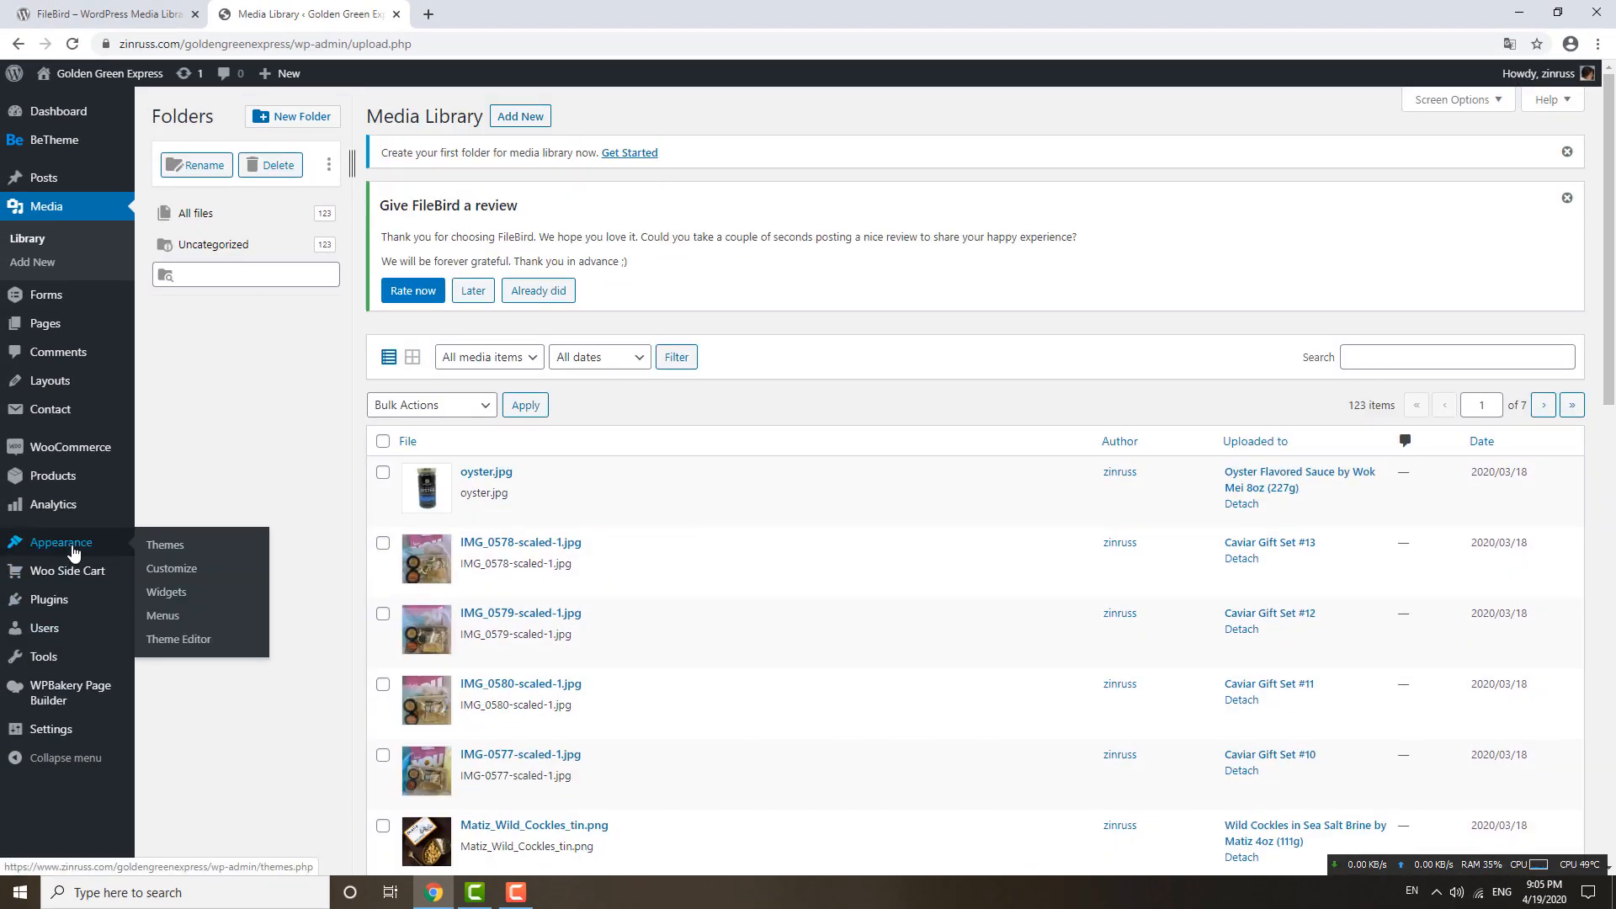
pyautogui.moveTo(74, 450)
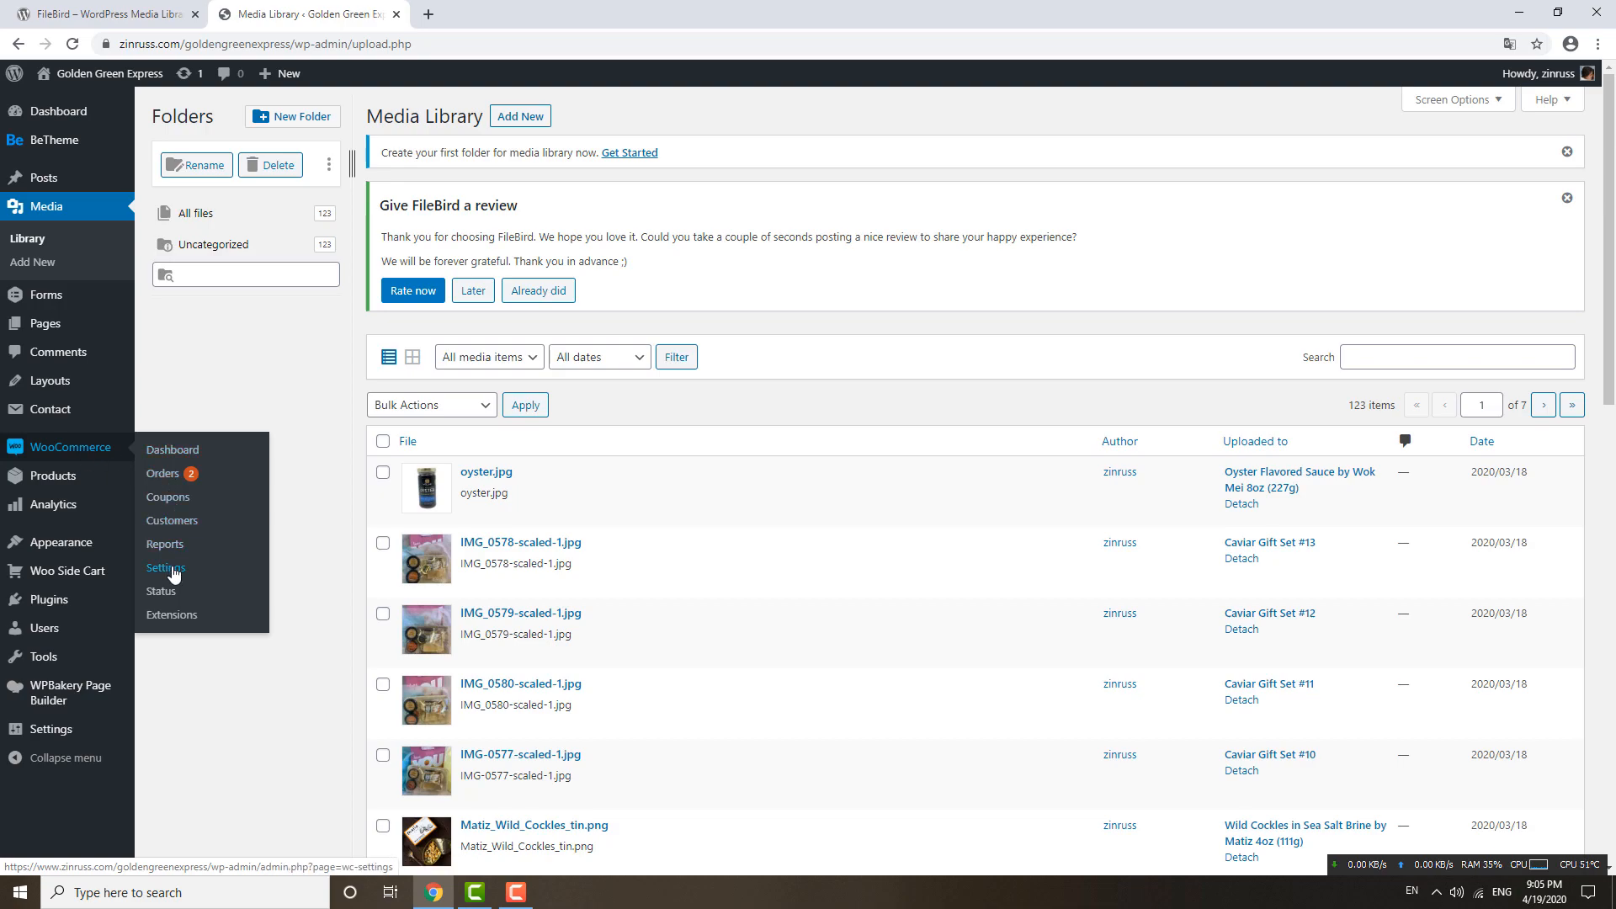
pyautogui.moveTo(84, 481)
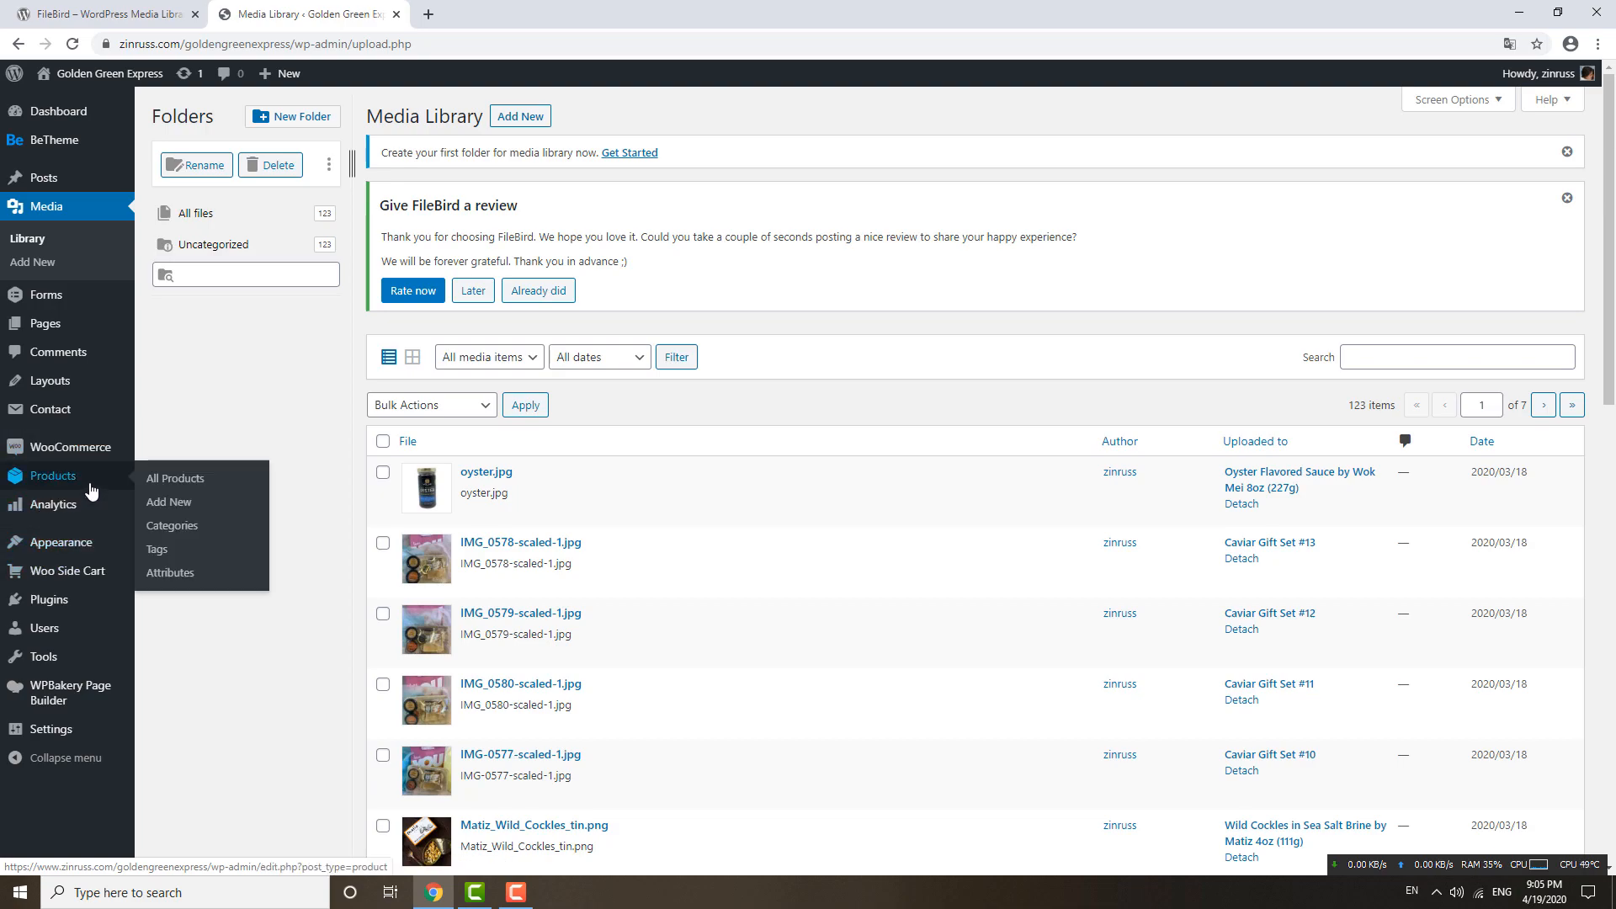
pyautogui.rightClick(179, 528)
pyautogui.click(227, 540)
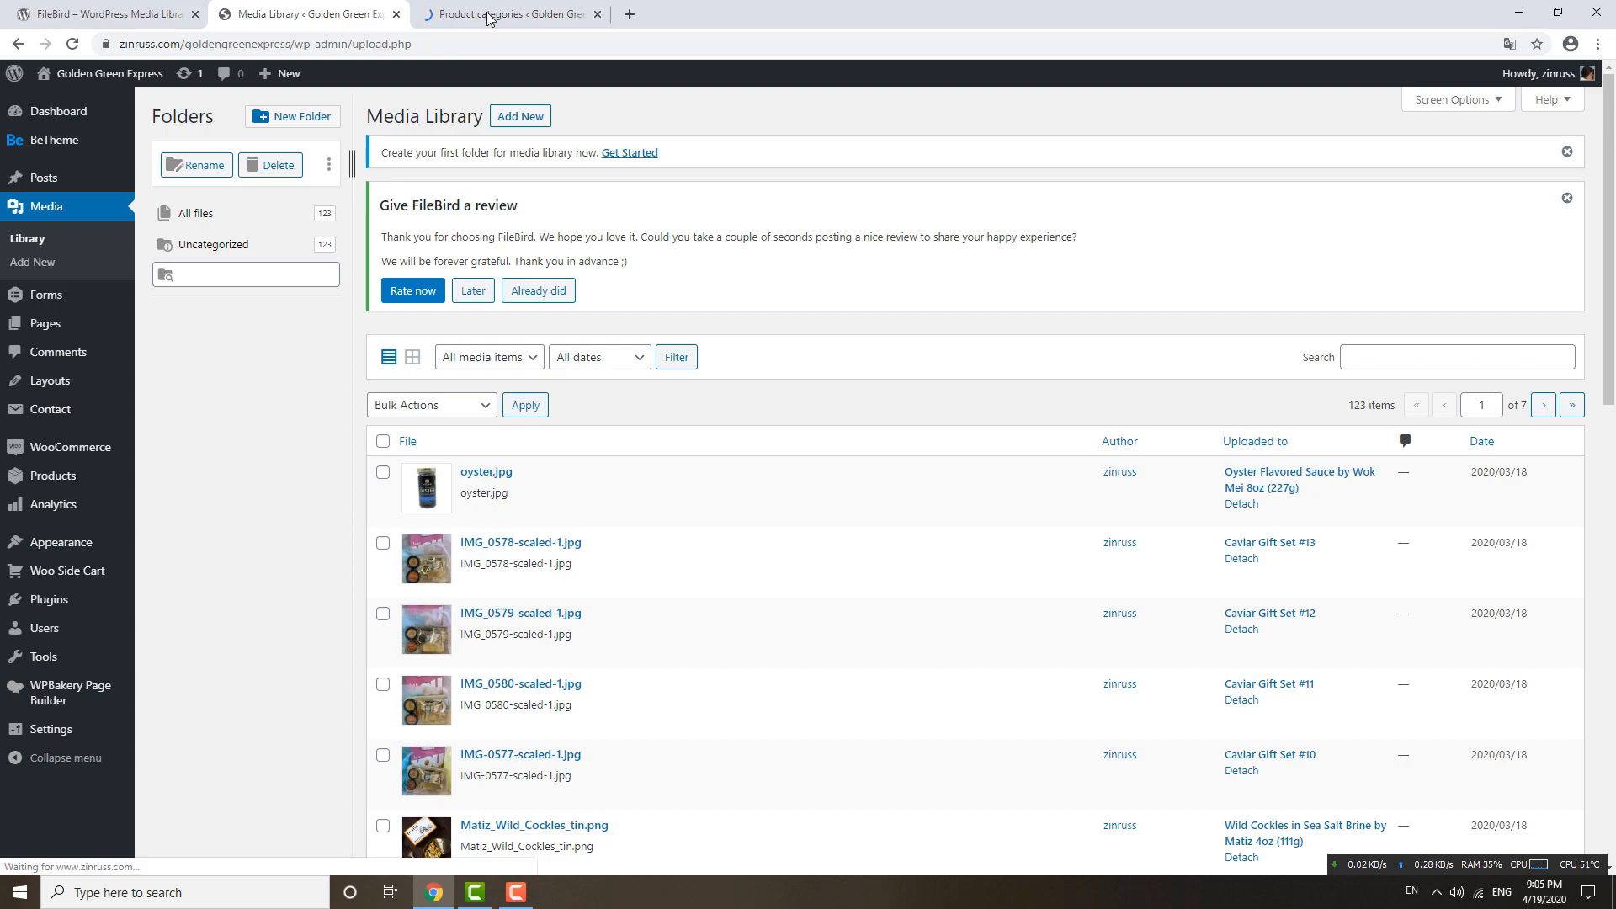
pyautogui.click(491, 19)
pyautogui.moveTo(1613, 321); pyautogui.dragTo(1614, 545)
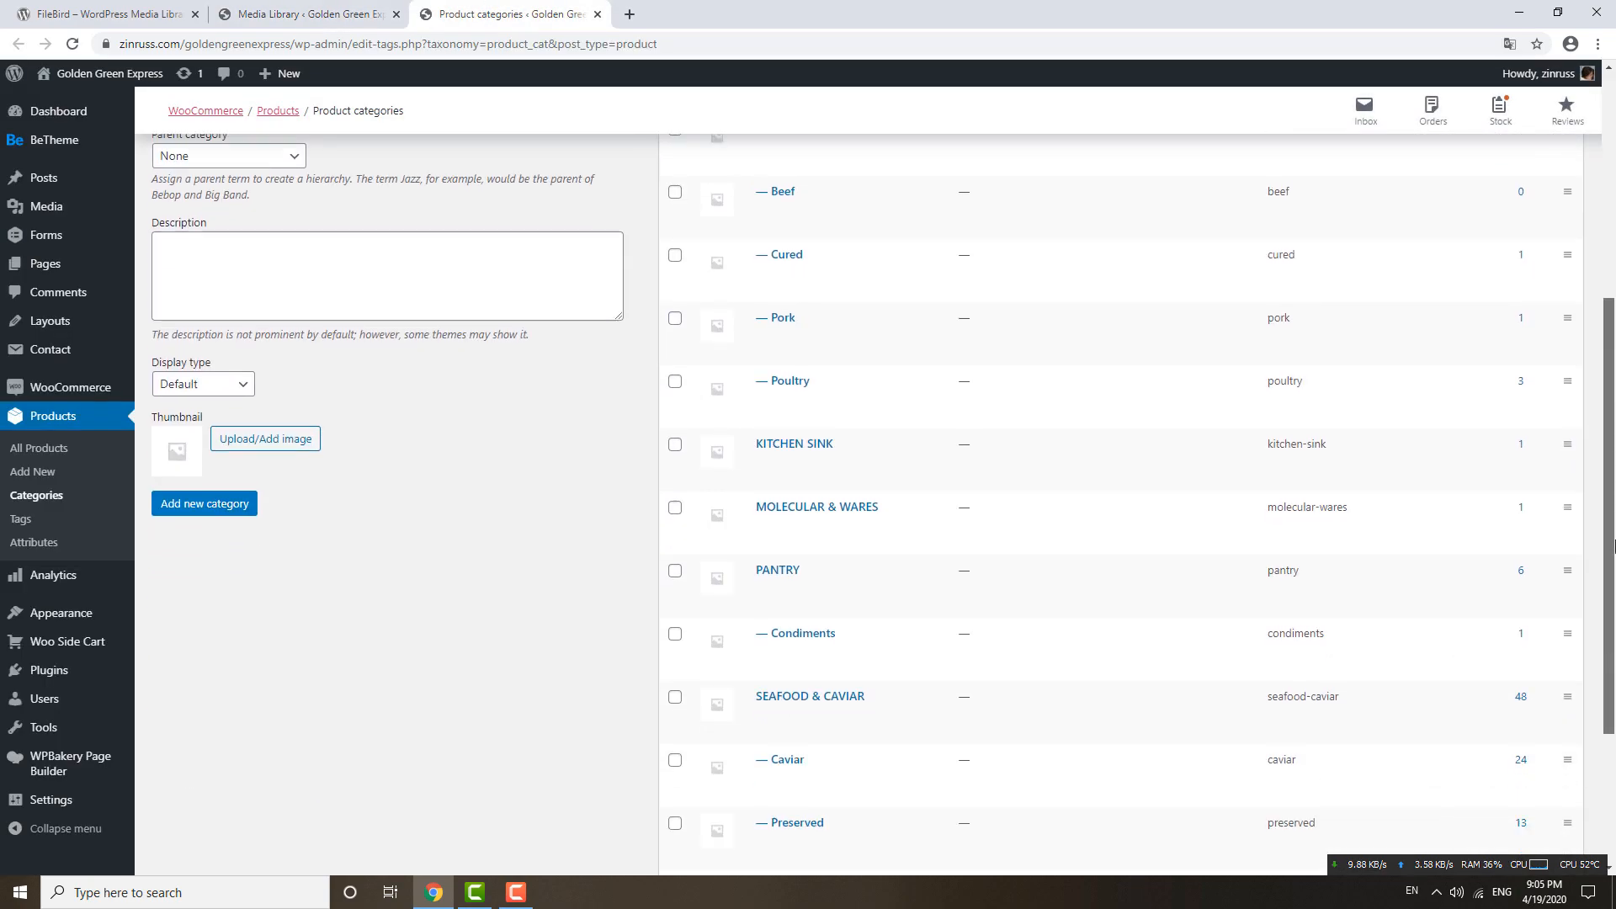
pyautogui.scroll(-1, 875, 610)
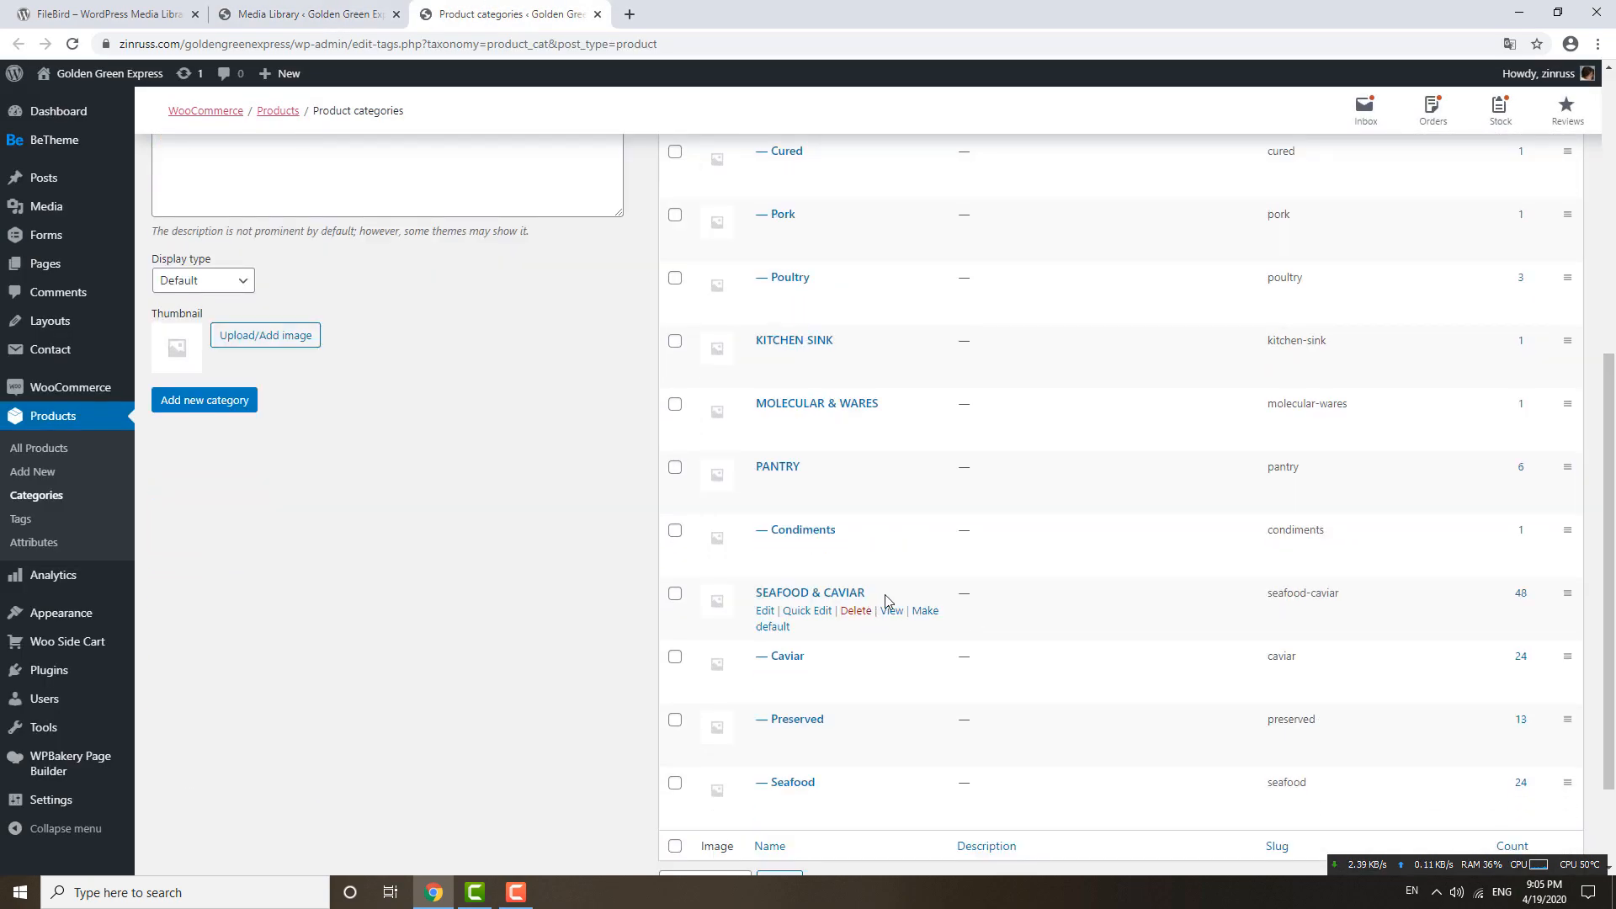
pyautogui.moveTo(886, 600); pyautogui.dragTo(758, 599)
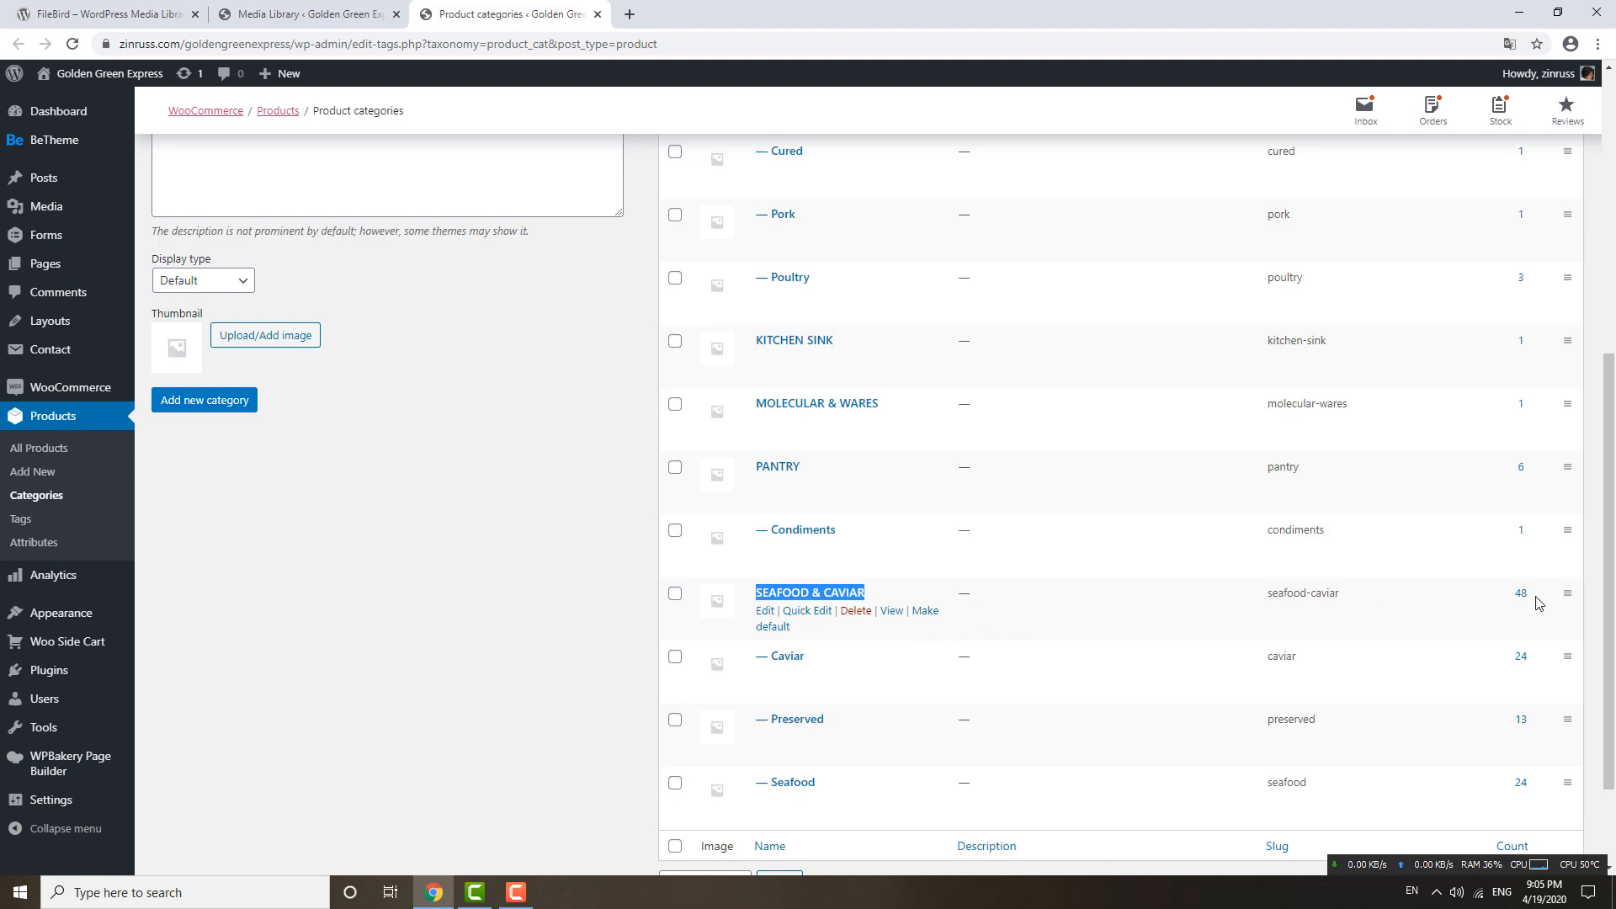
# Step: Create a new media library folder named SEAFOOD & CAVIAR
pyautogui.click(298, 14)
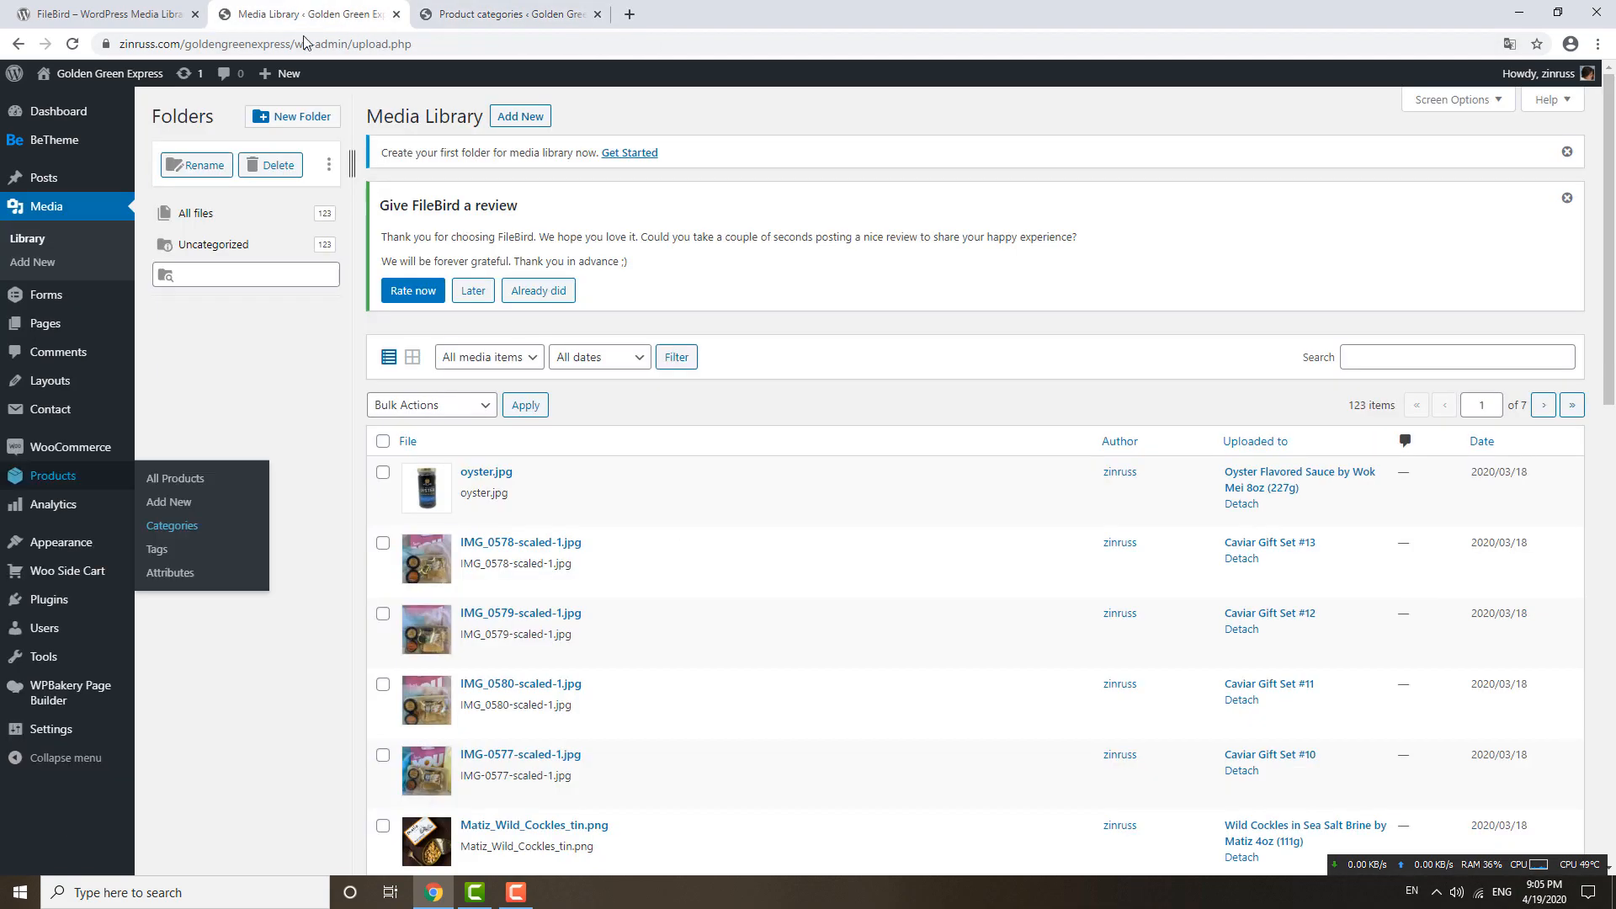
pyautogui.click(301, 118)
pyautogui.write('SEAFOOD & CAVIAR')
pyautogui.click(251, 348)
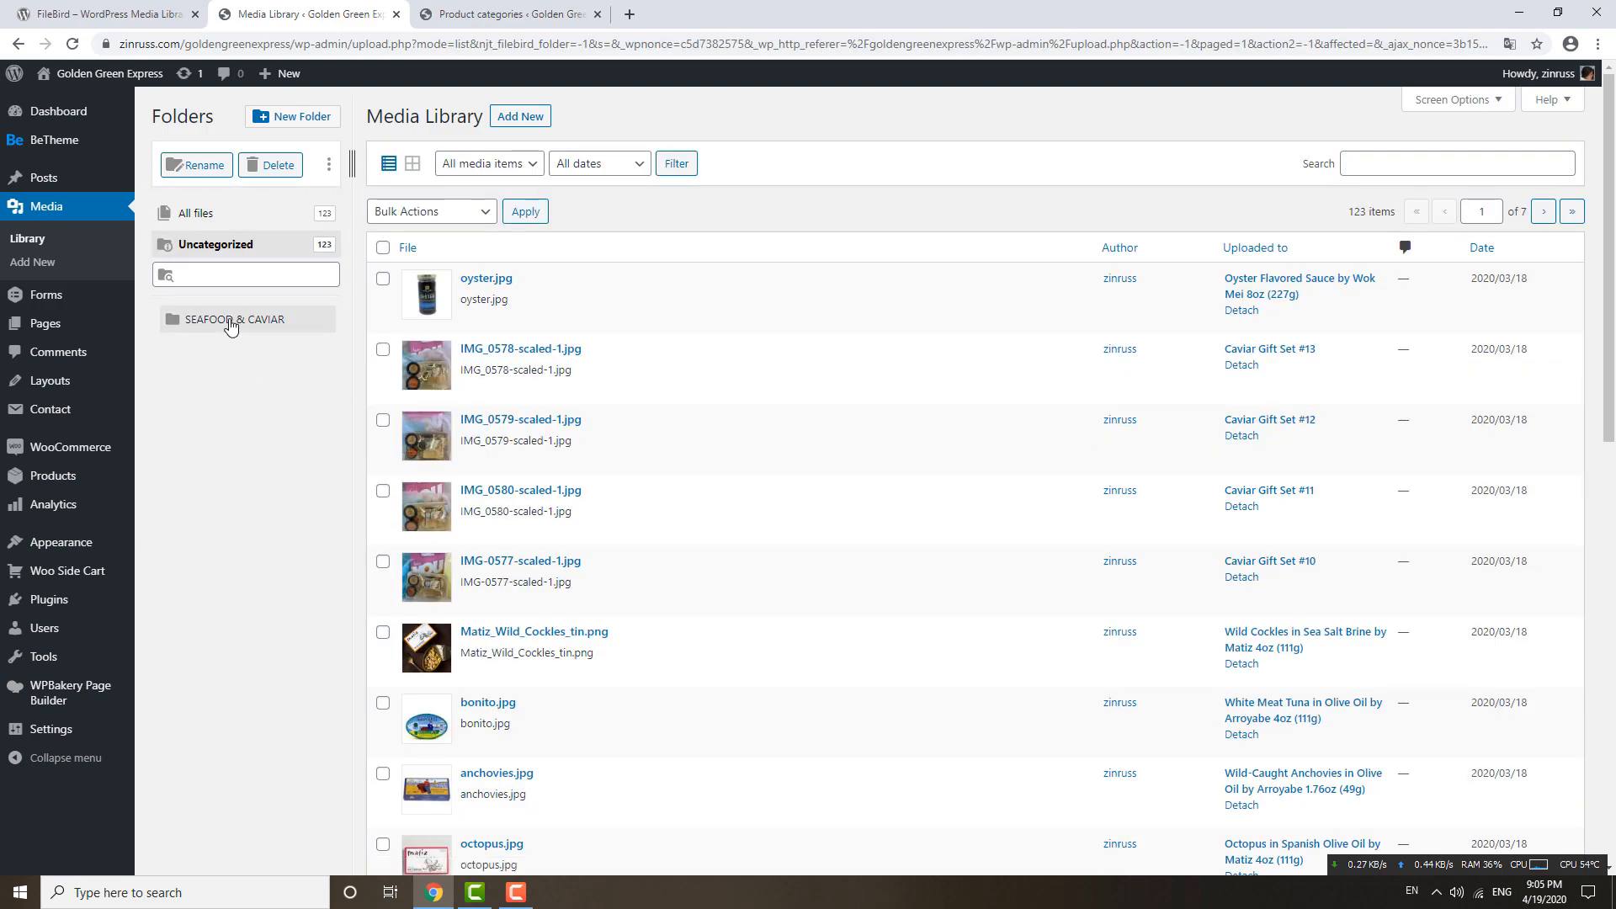
# Step: List the products in the SEAFOOD & CAVIAR category to identify their images, and return to the media library
pyautogui.click(464, 19)
pyautogui.click(1524, 596)
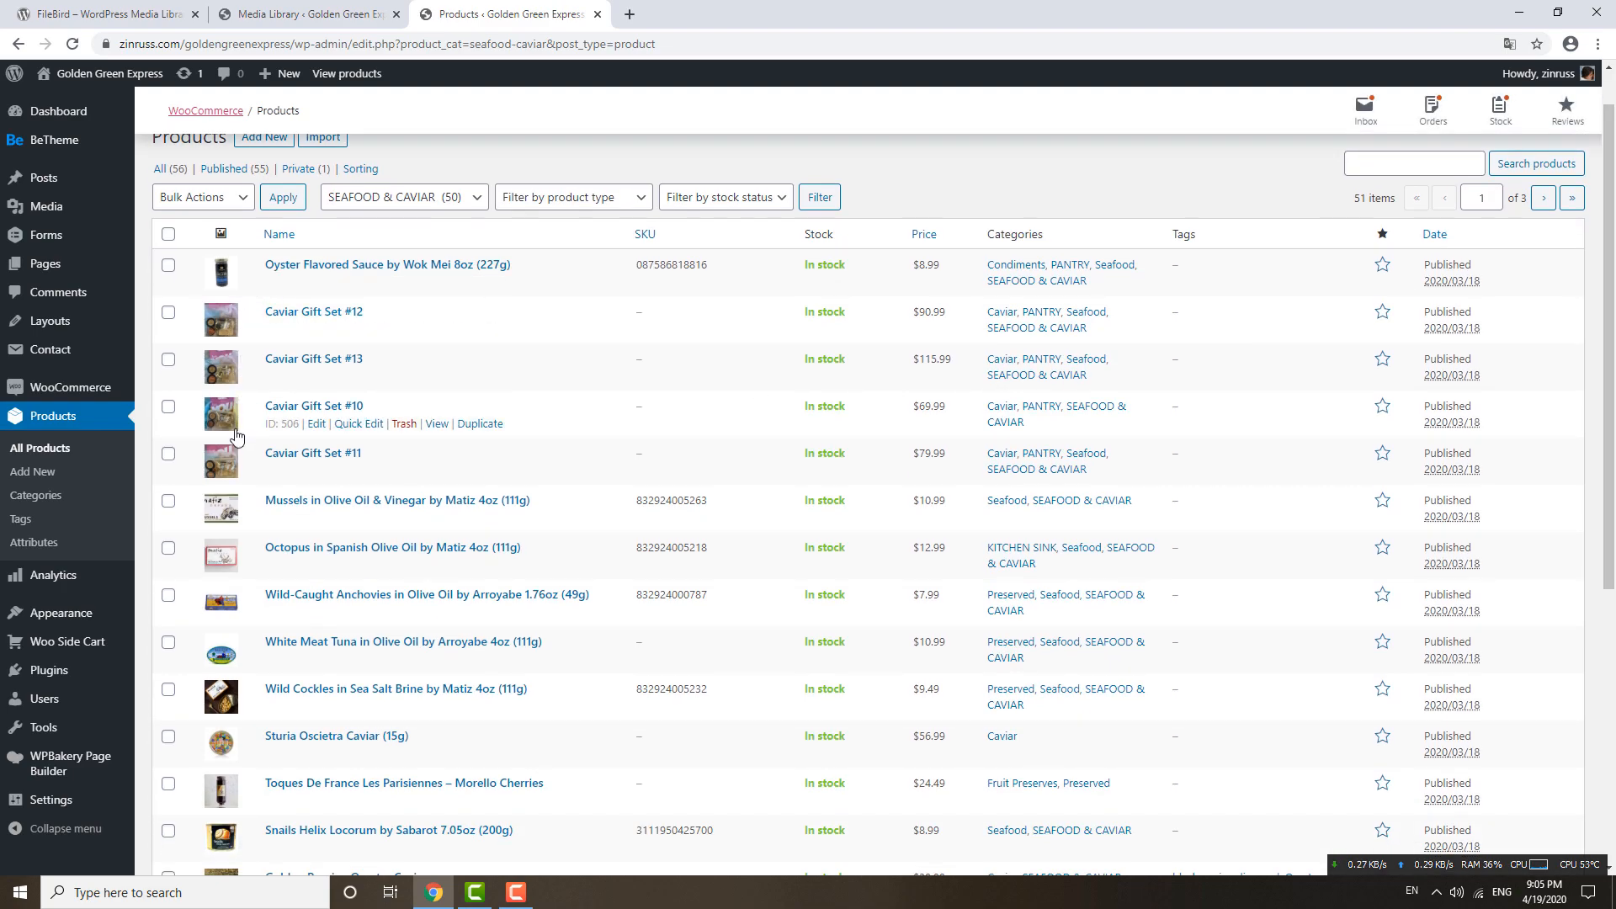
pyautogui.click(261, 14)
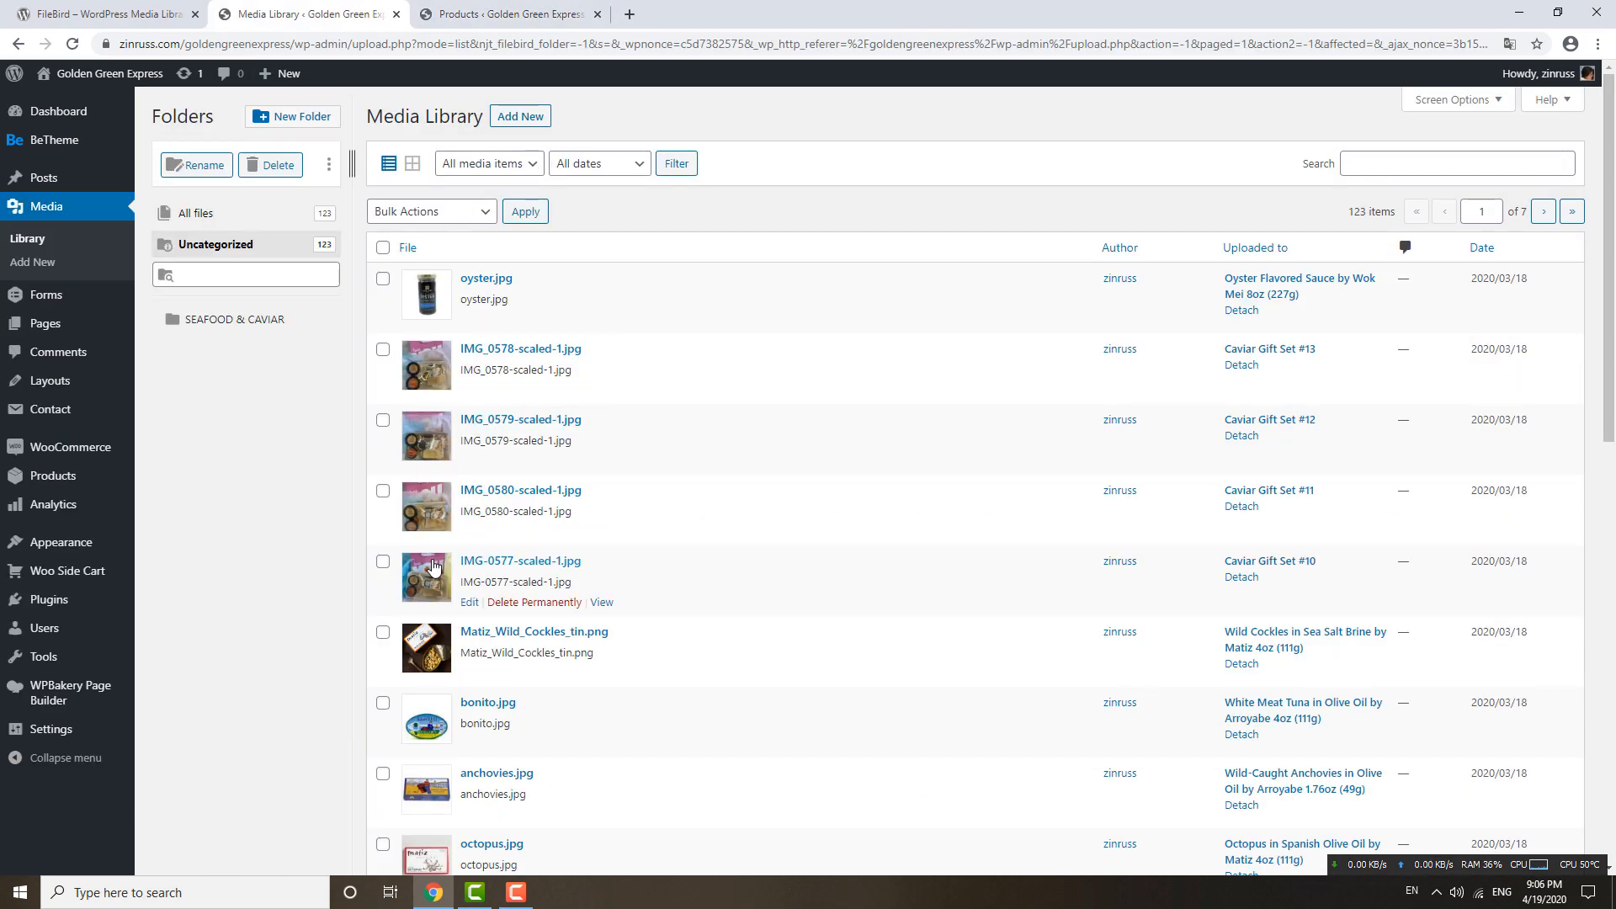
# Step: Show the media library in grid view and return it to list view
pyautogui.click(413, 163)
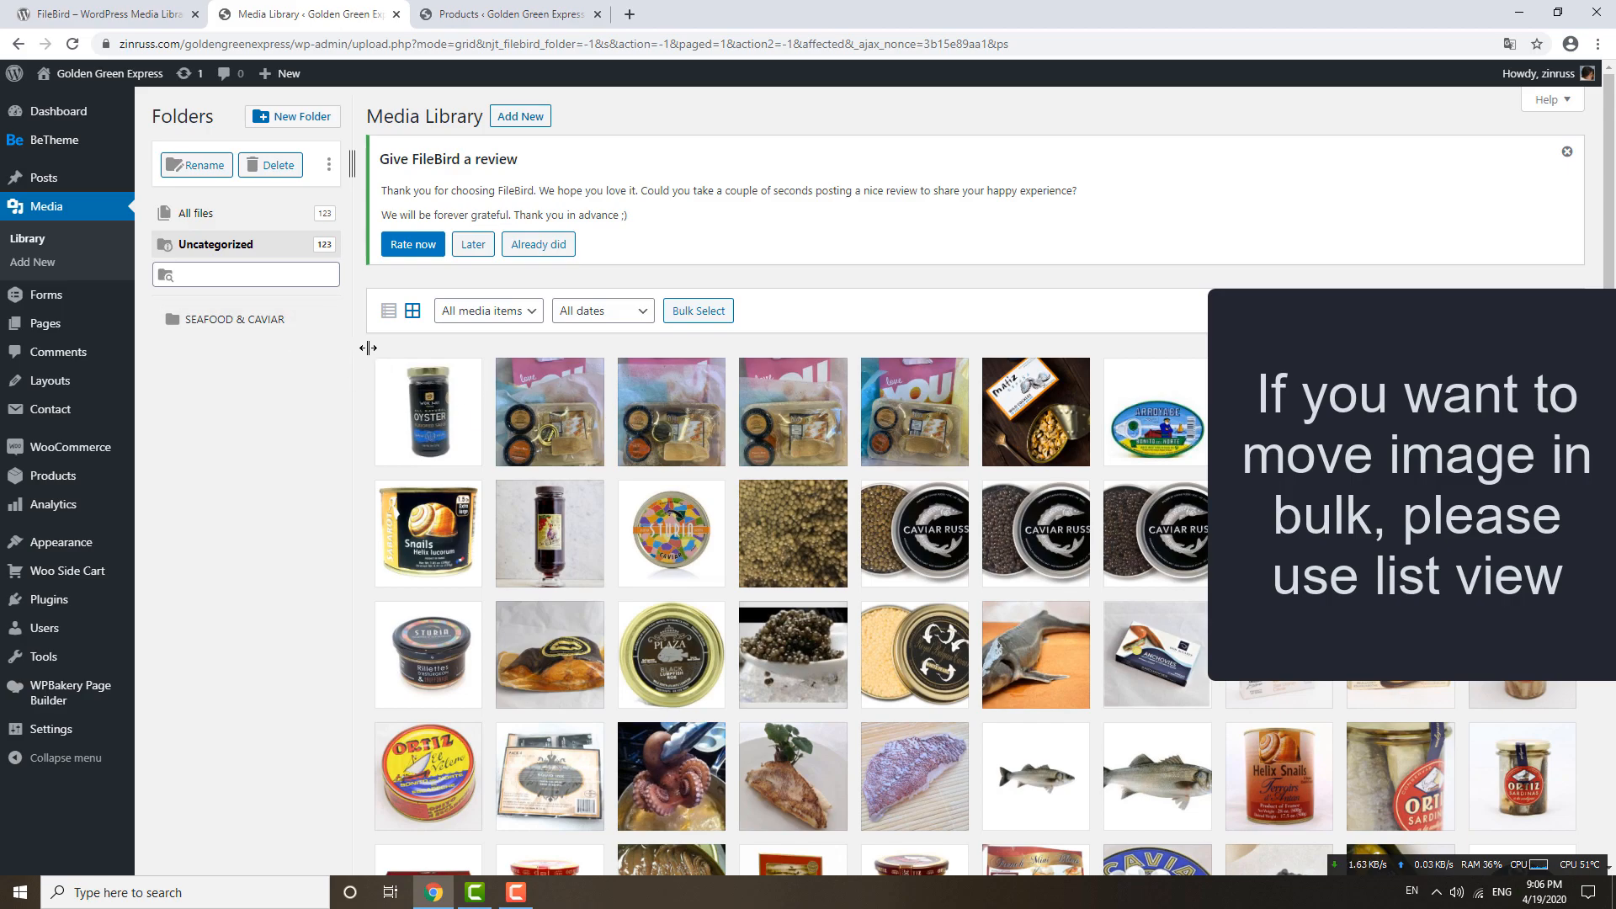
pyautogui.click(388, 311)
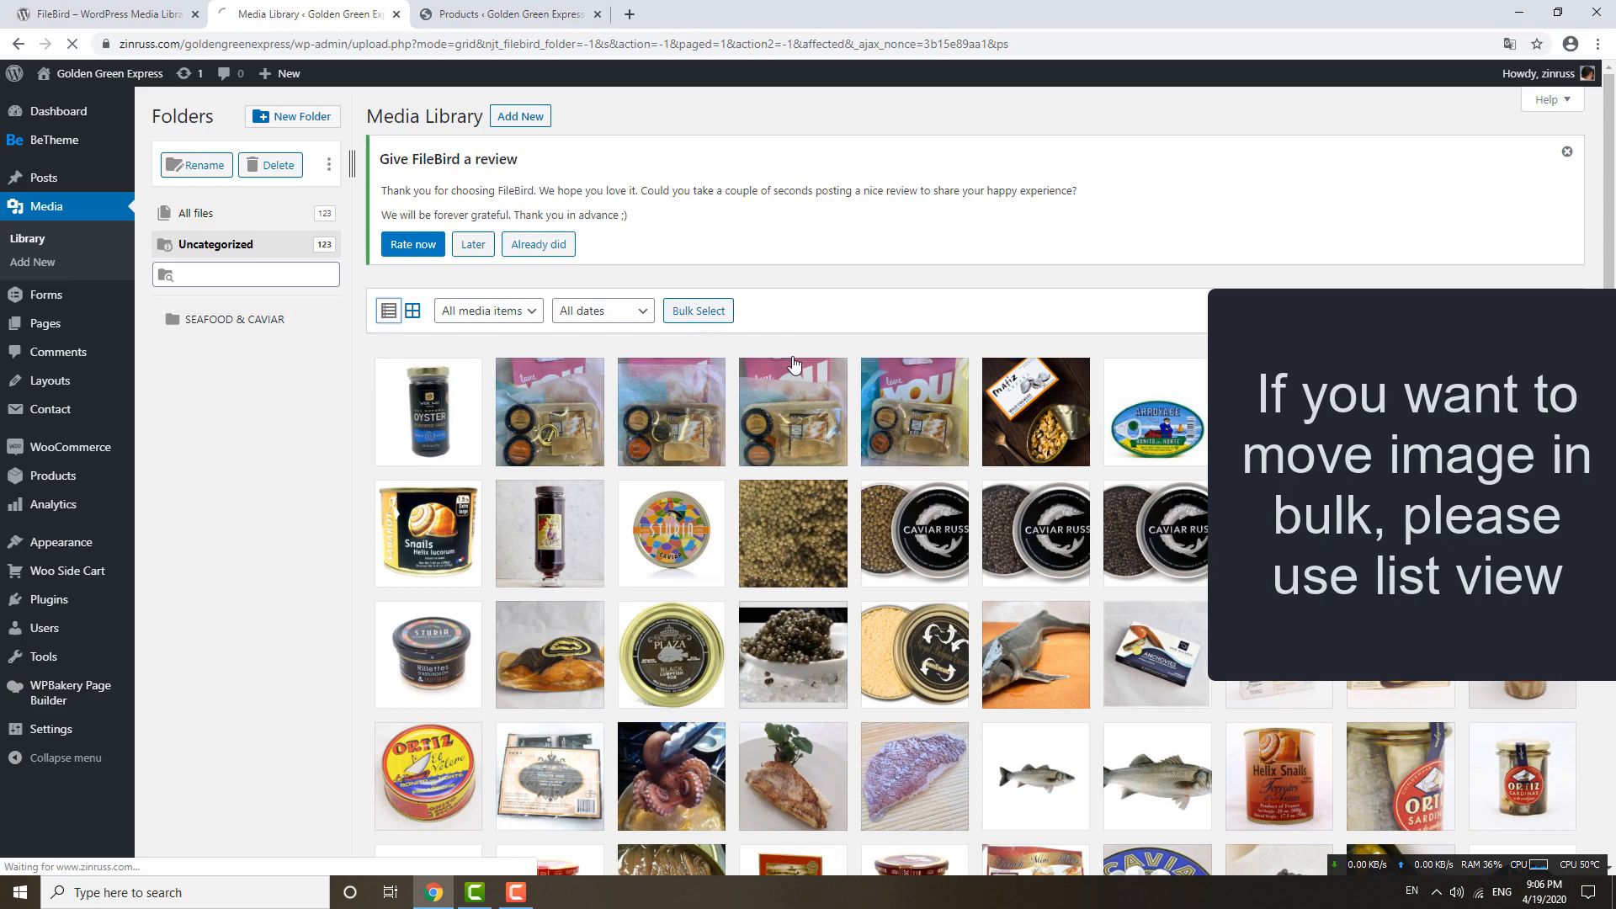
pyautogui.scroll(-2, 916, 334)
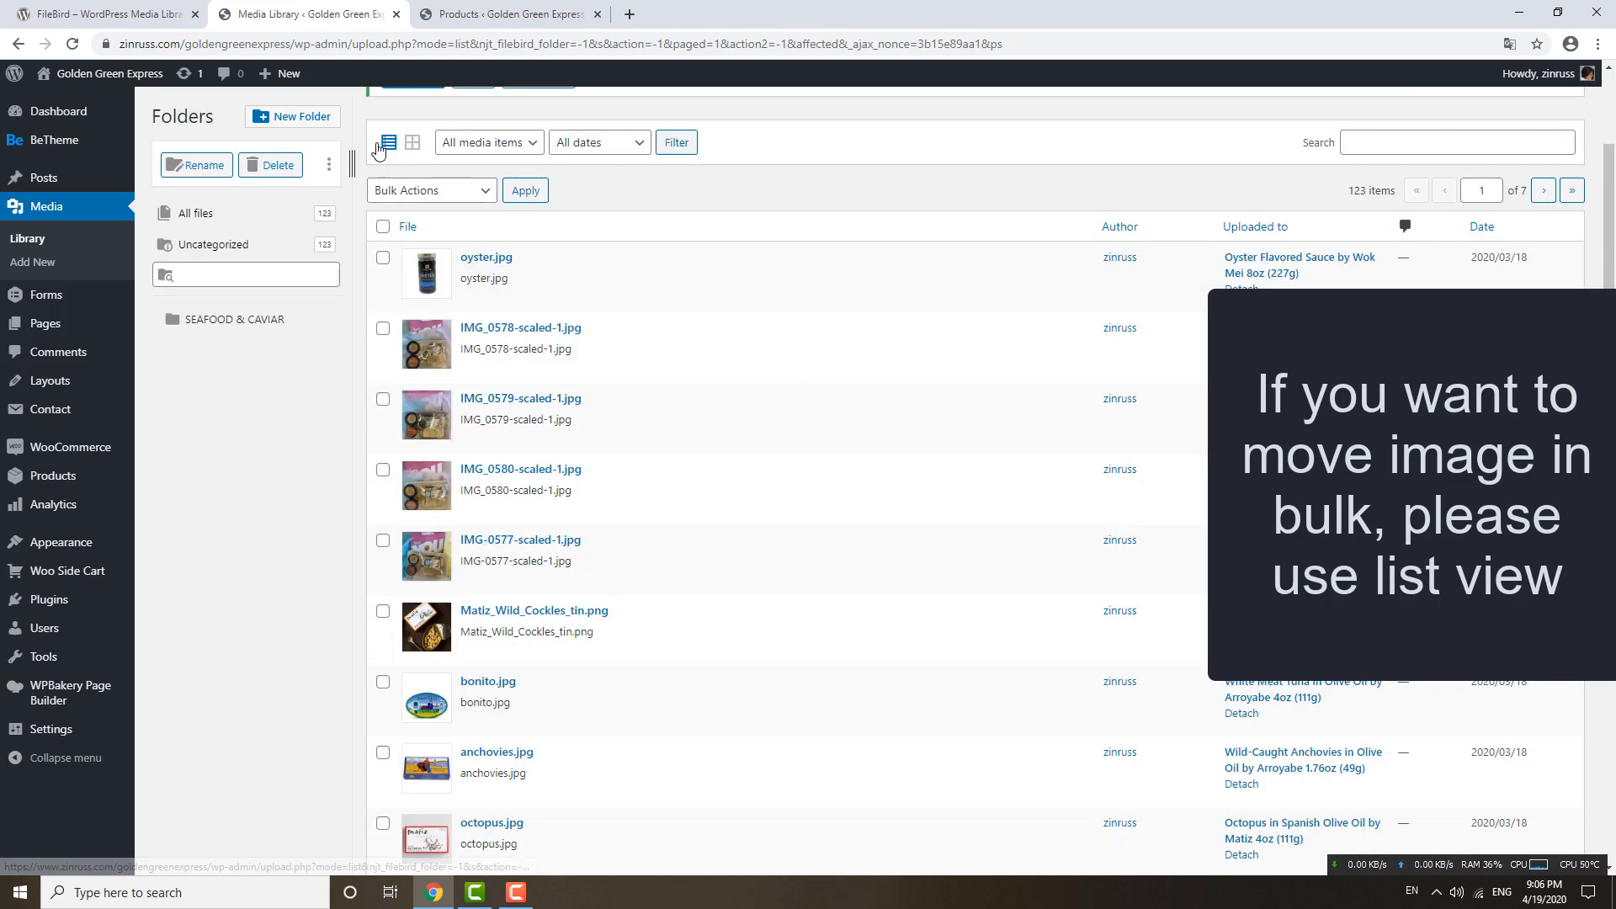
# Step: Move oyster.jpg and the four Caviar Gift Set images from the media list into the SEAFOOD & CAVIAR folder in bulk
pyautogui.click(495, 13)
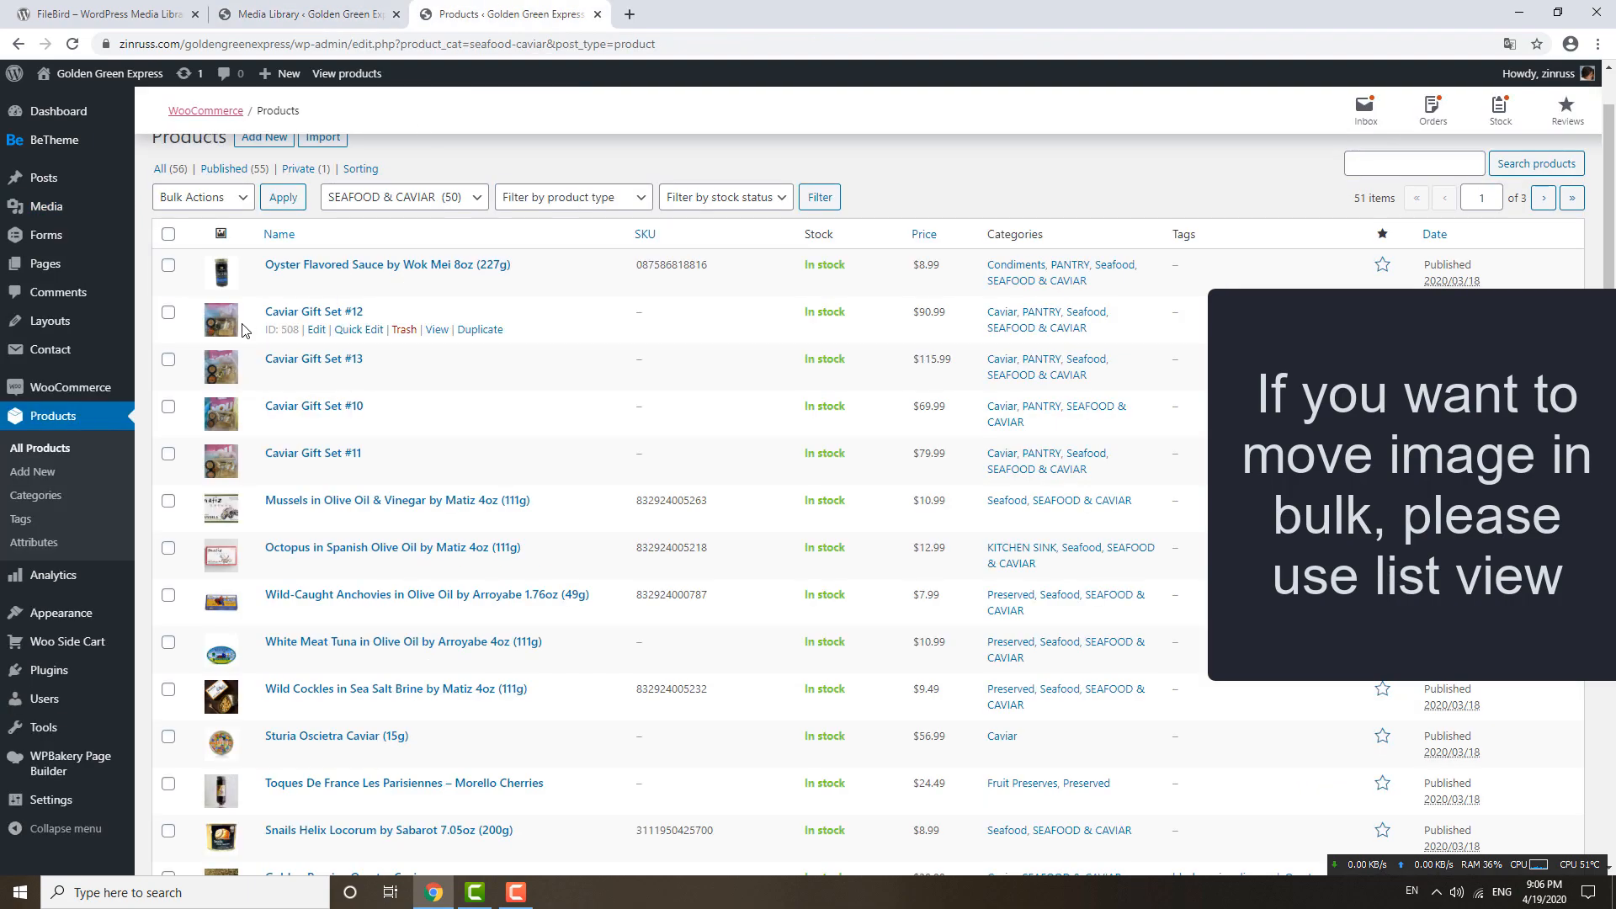
pyautogui.hotkey('ctrl', 'shift', 'Tab')
pyautogui.click(383, 259)
pyautogui.click(383, 329)
pyautogui.click(383, 400)
pyautogui.click(383, 470)
pyautogui.click(383, 542)
pyautogui.moveTo(425, 413); pyautogui.dragTo(248, 320)
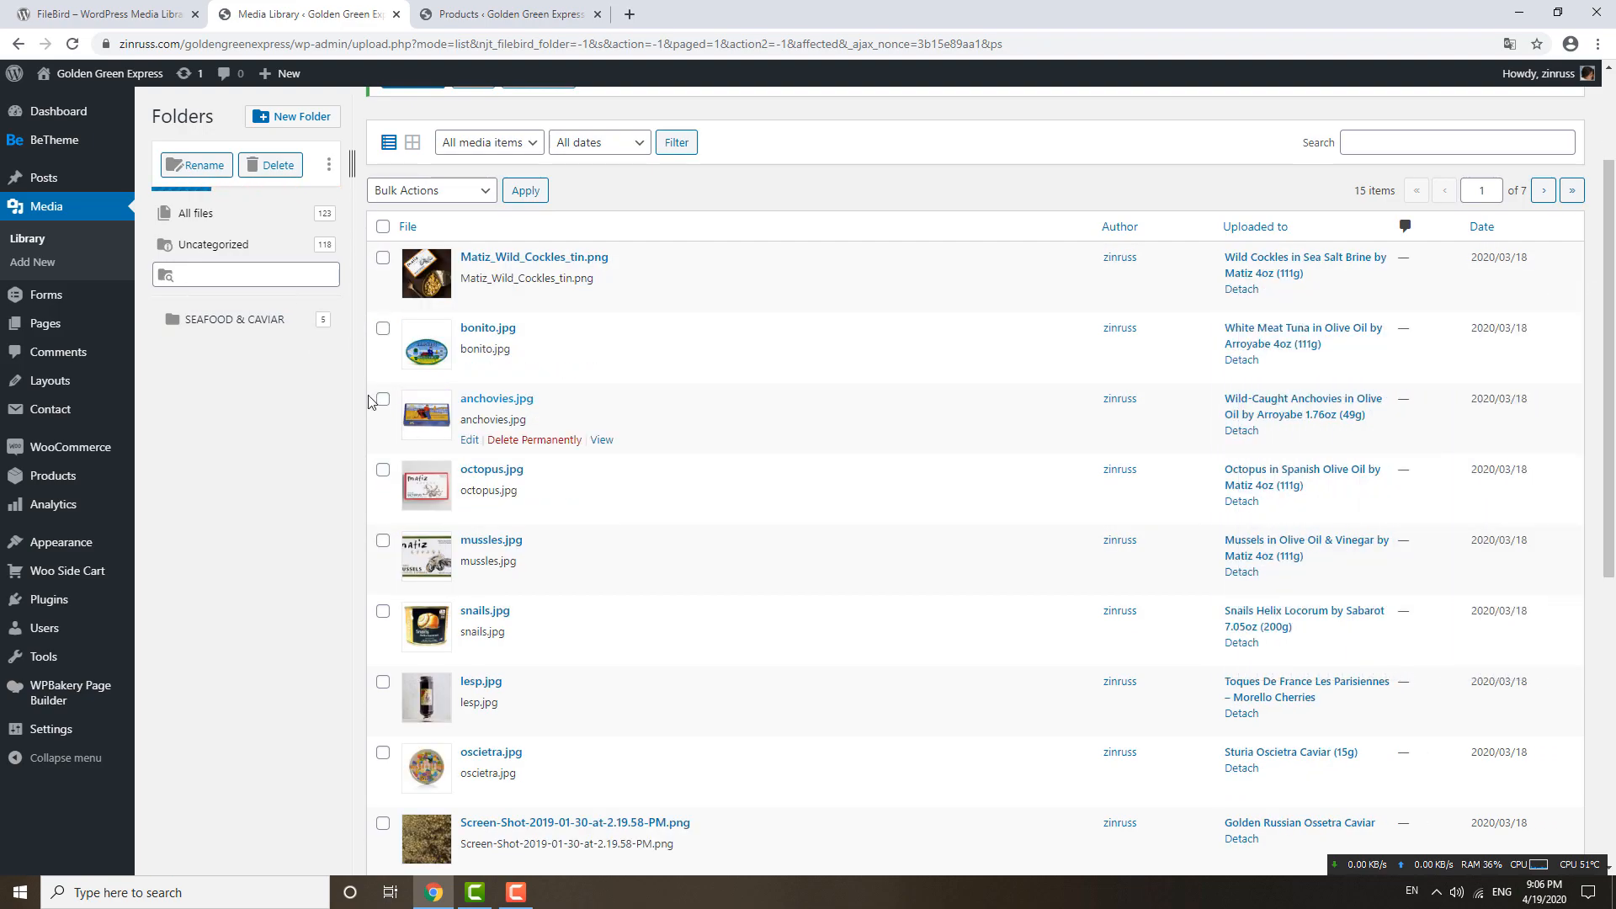
pyautogui.click(288, 321)
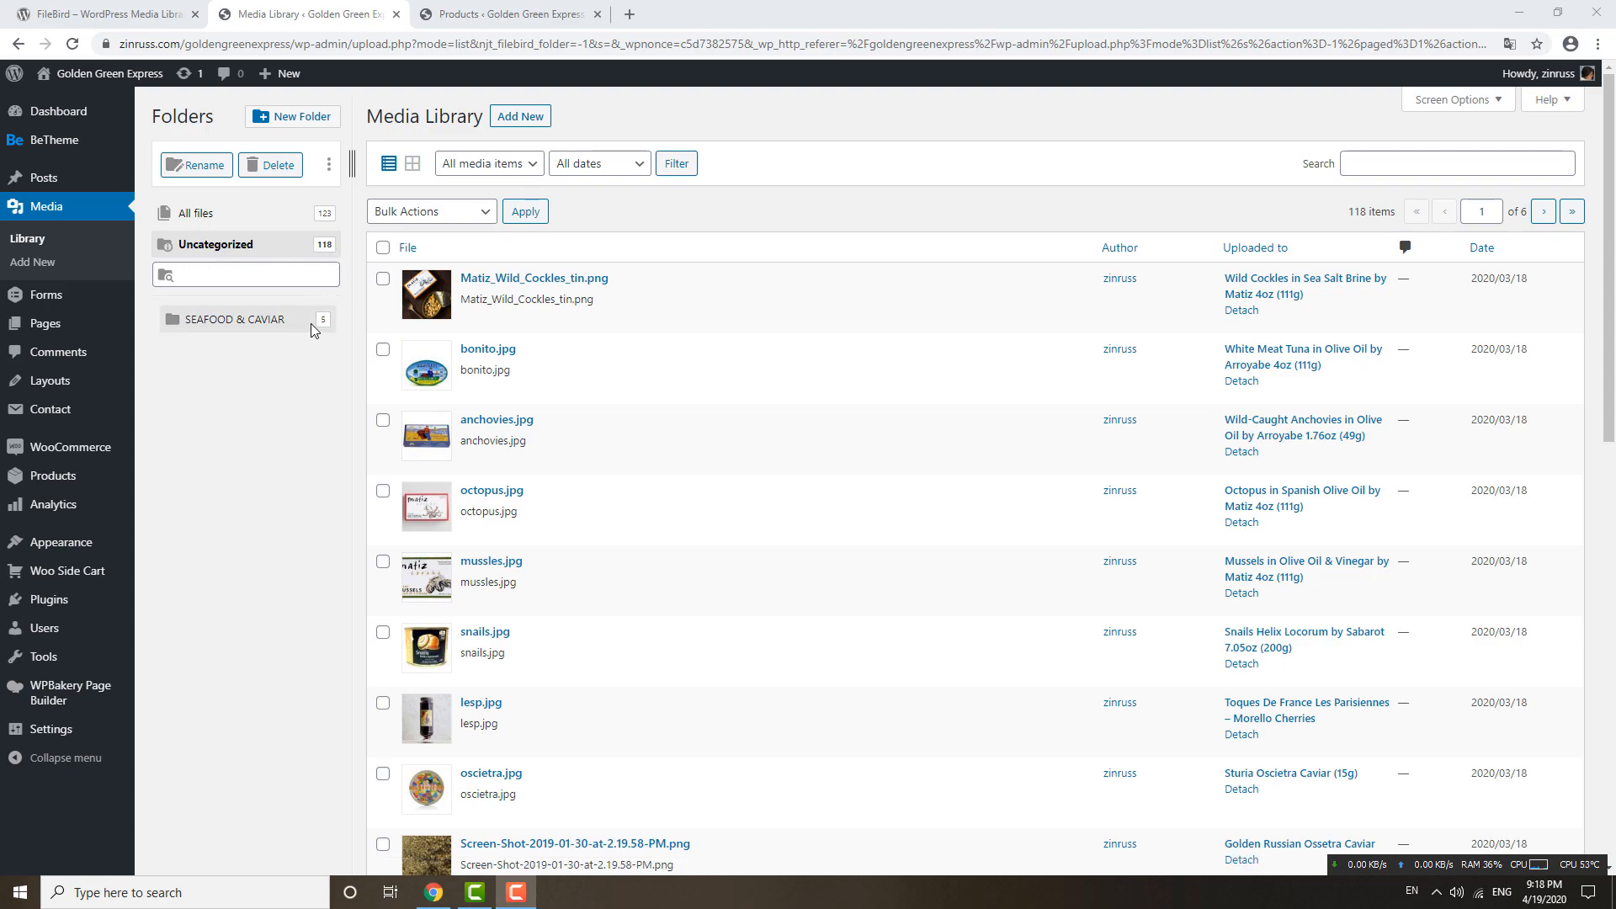
# Step: Open the FileBird settings page and review its front-end loading and per-user folder options
pyautogui.moveTo(83, 688)
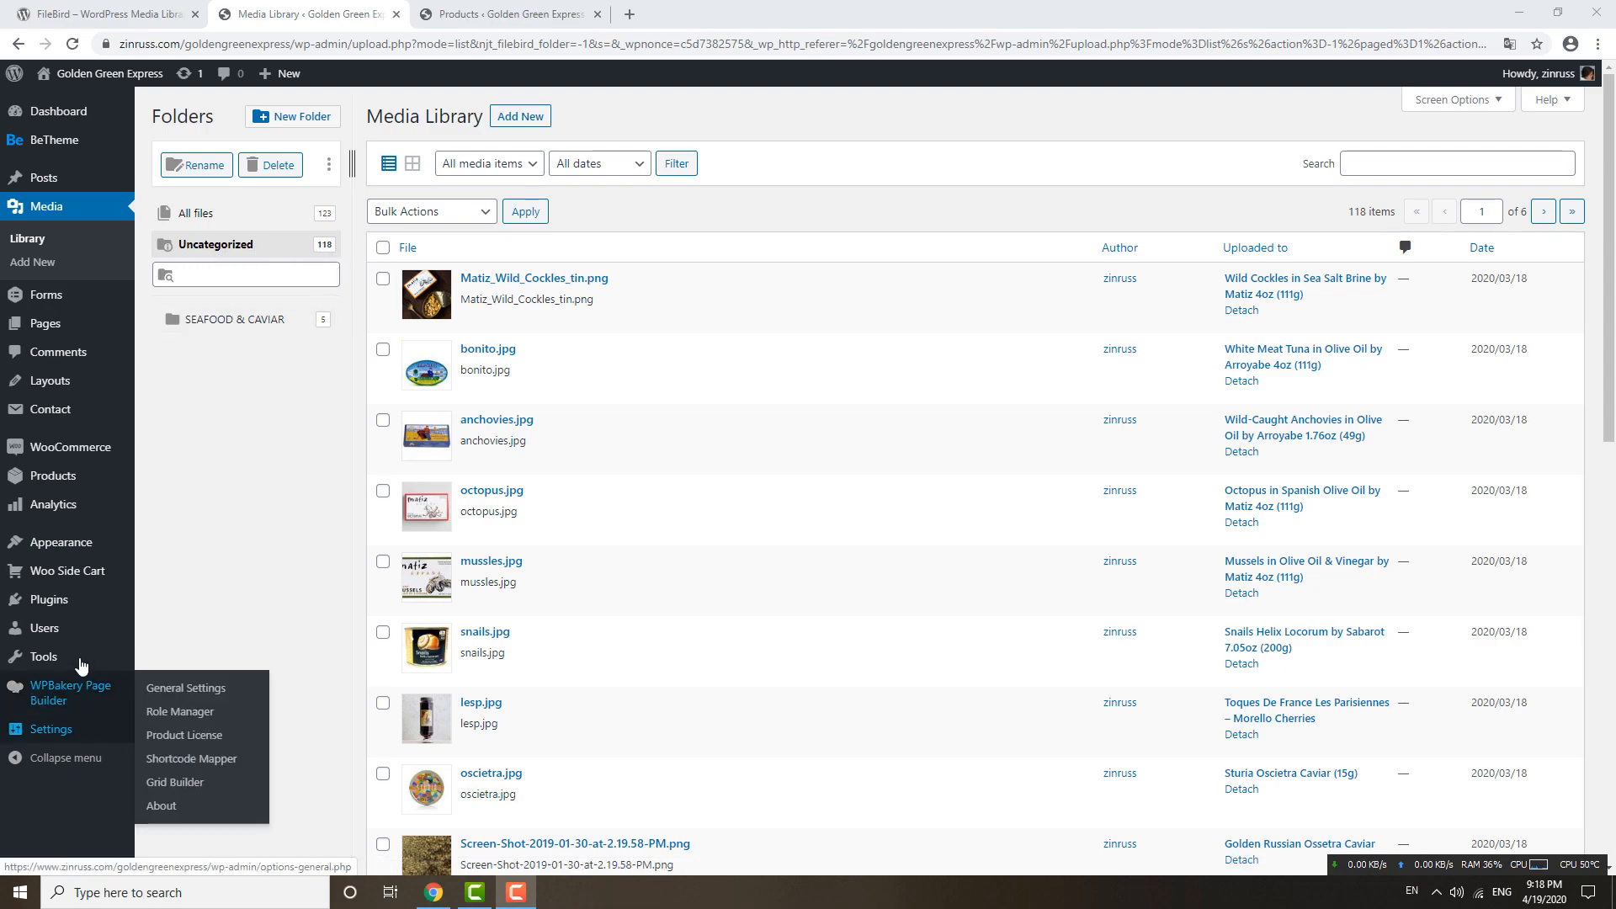
pyautogui.moveTo(82, 659)
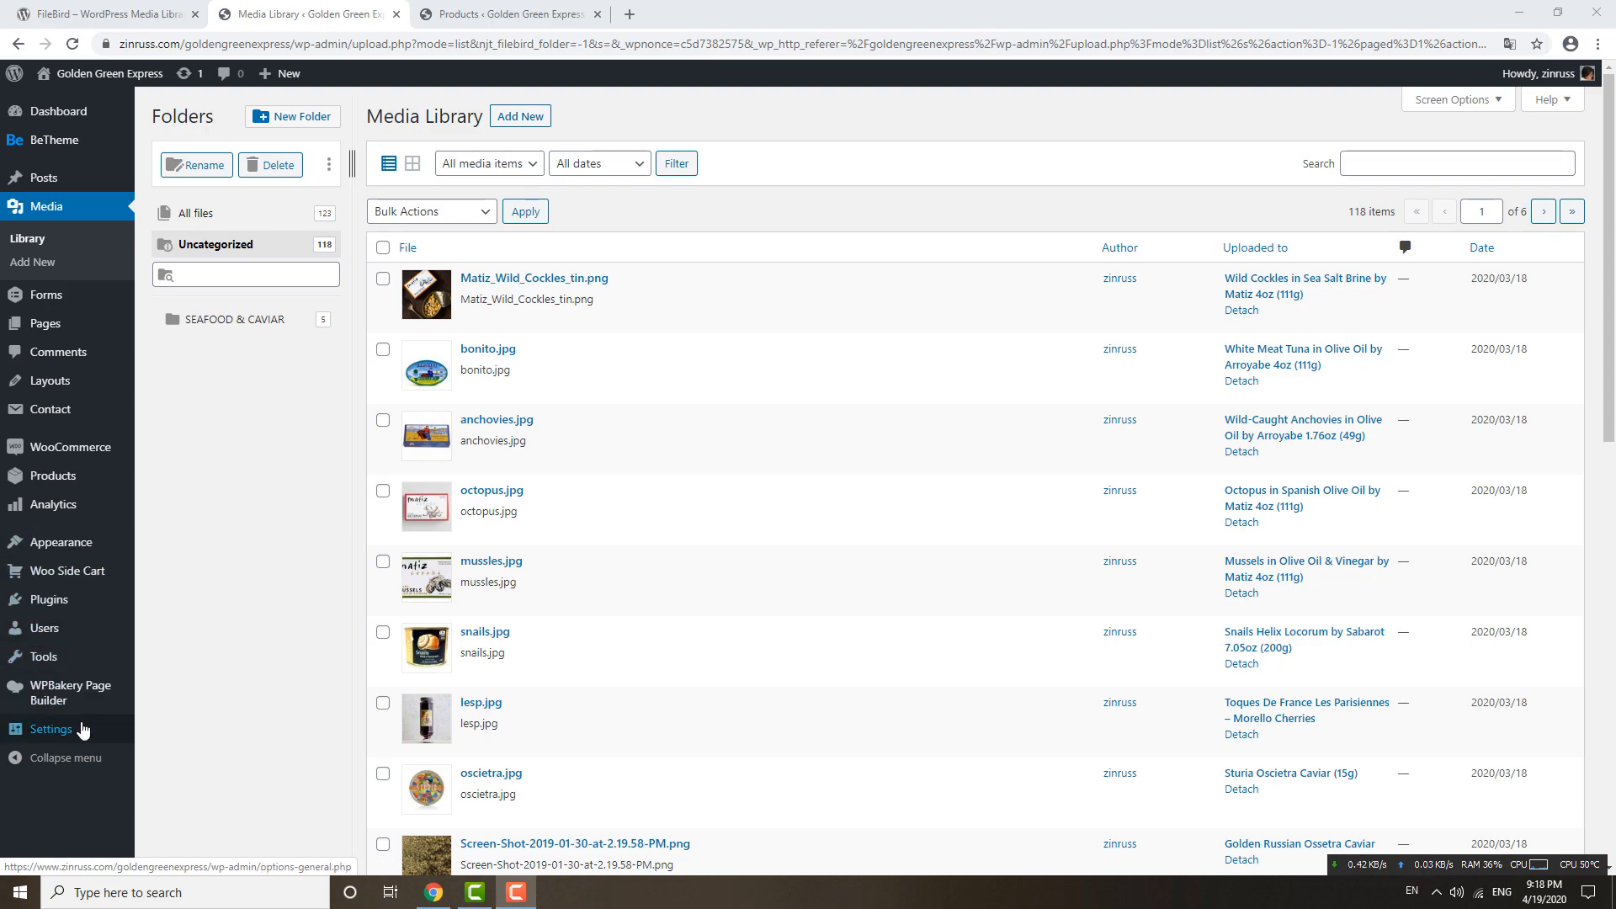
pyautogui.moveTo(112, 738)
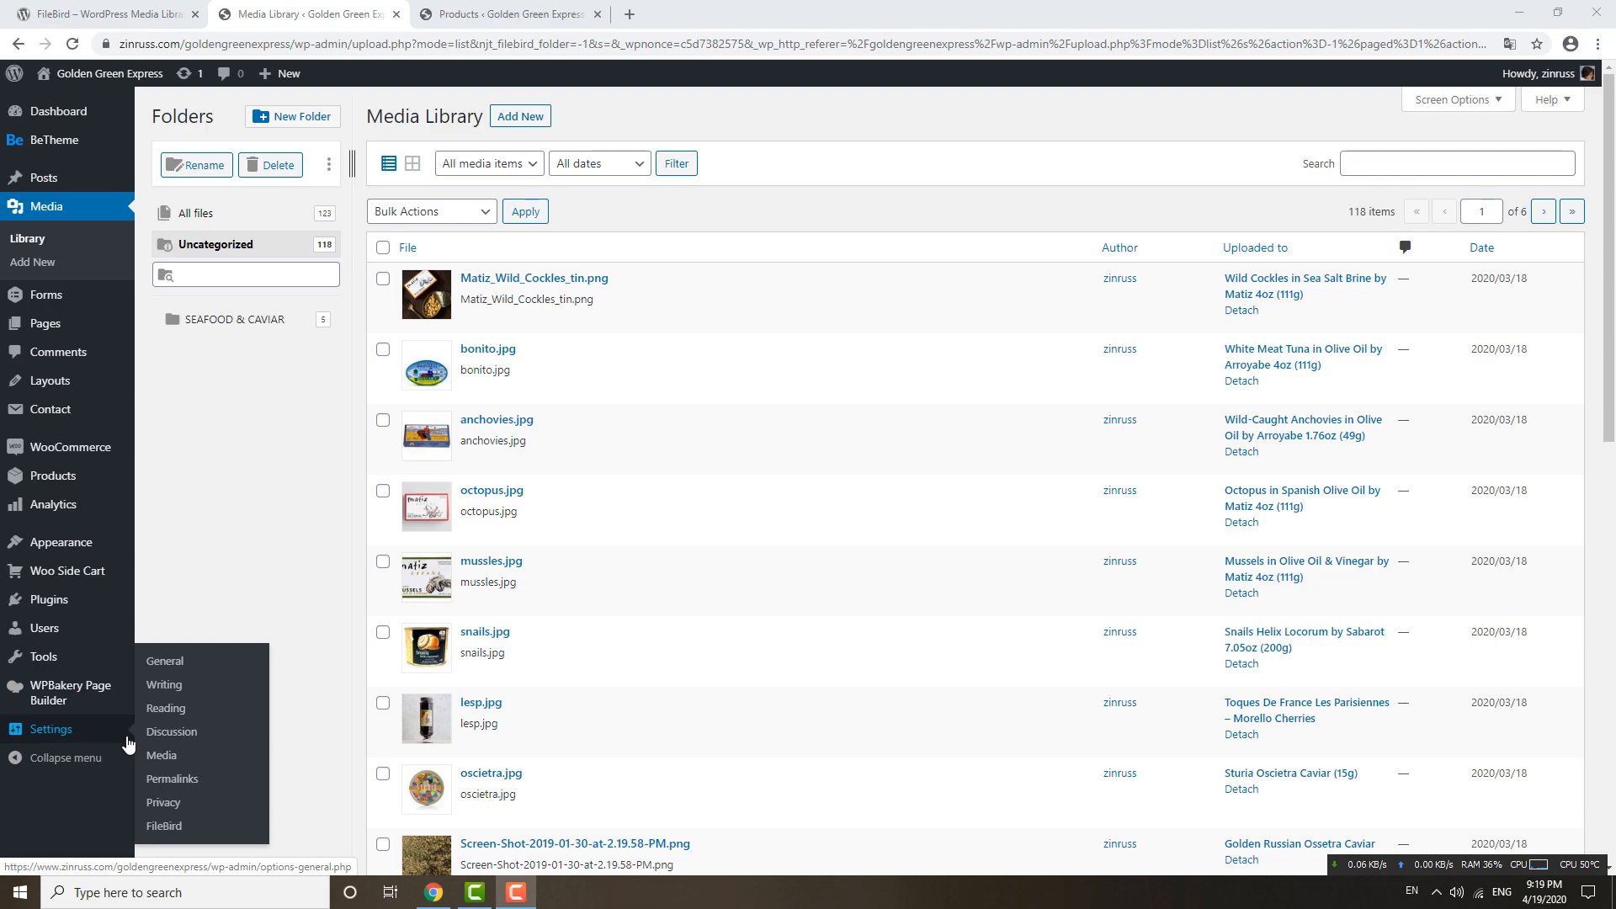
pyautogui.click(163, 826)
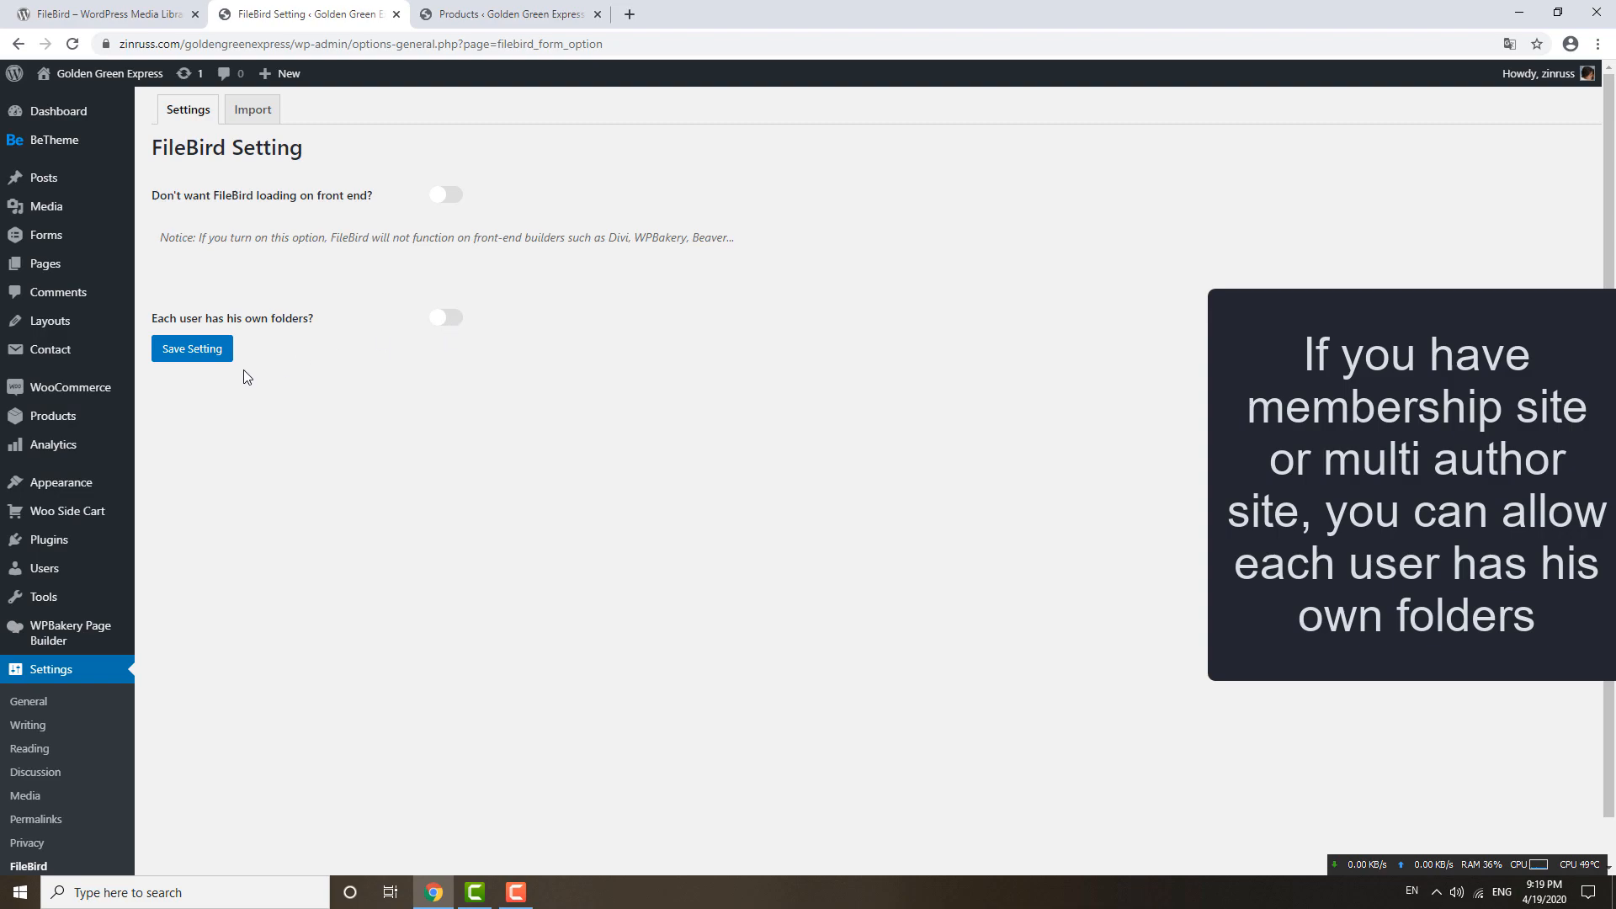
pyautogui.click(468, 14)
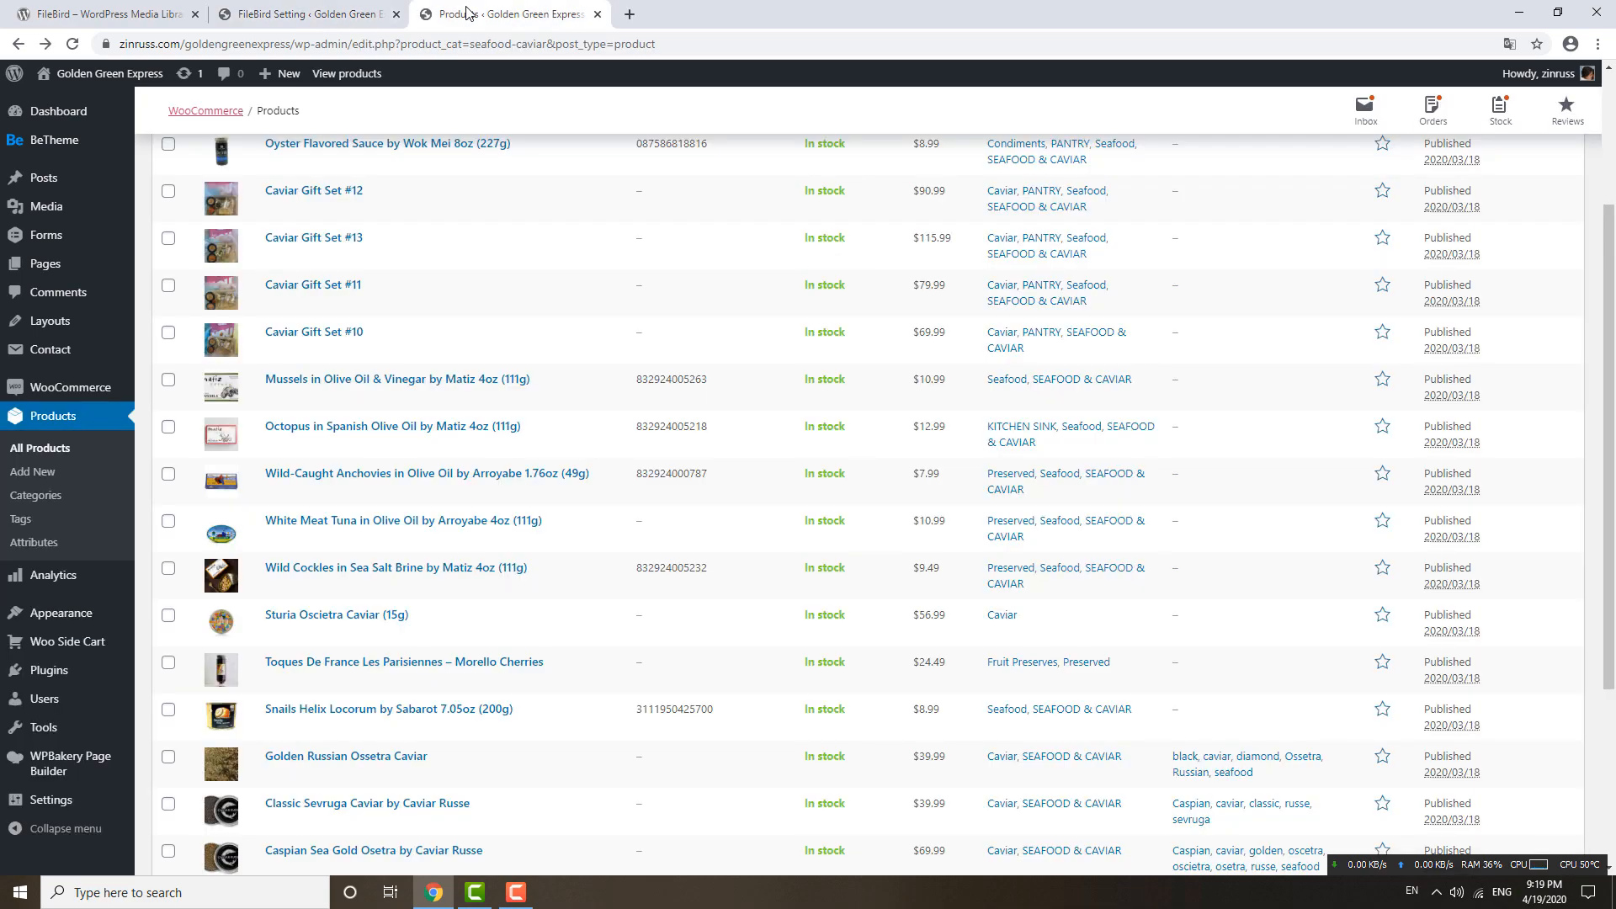
pyautogui.click(346, 16)
pyautogui.moveTo(71, 273)
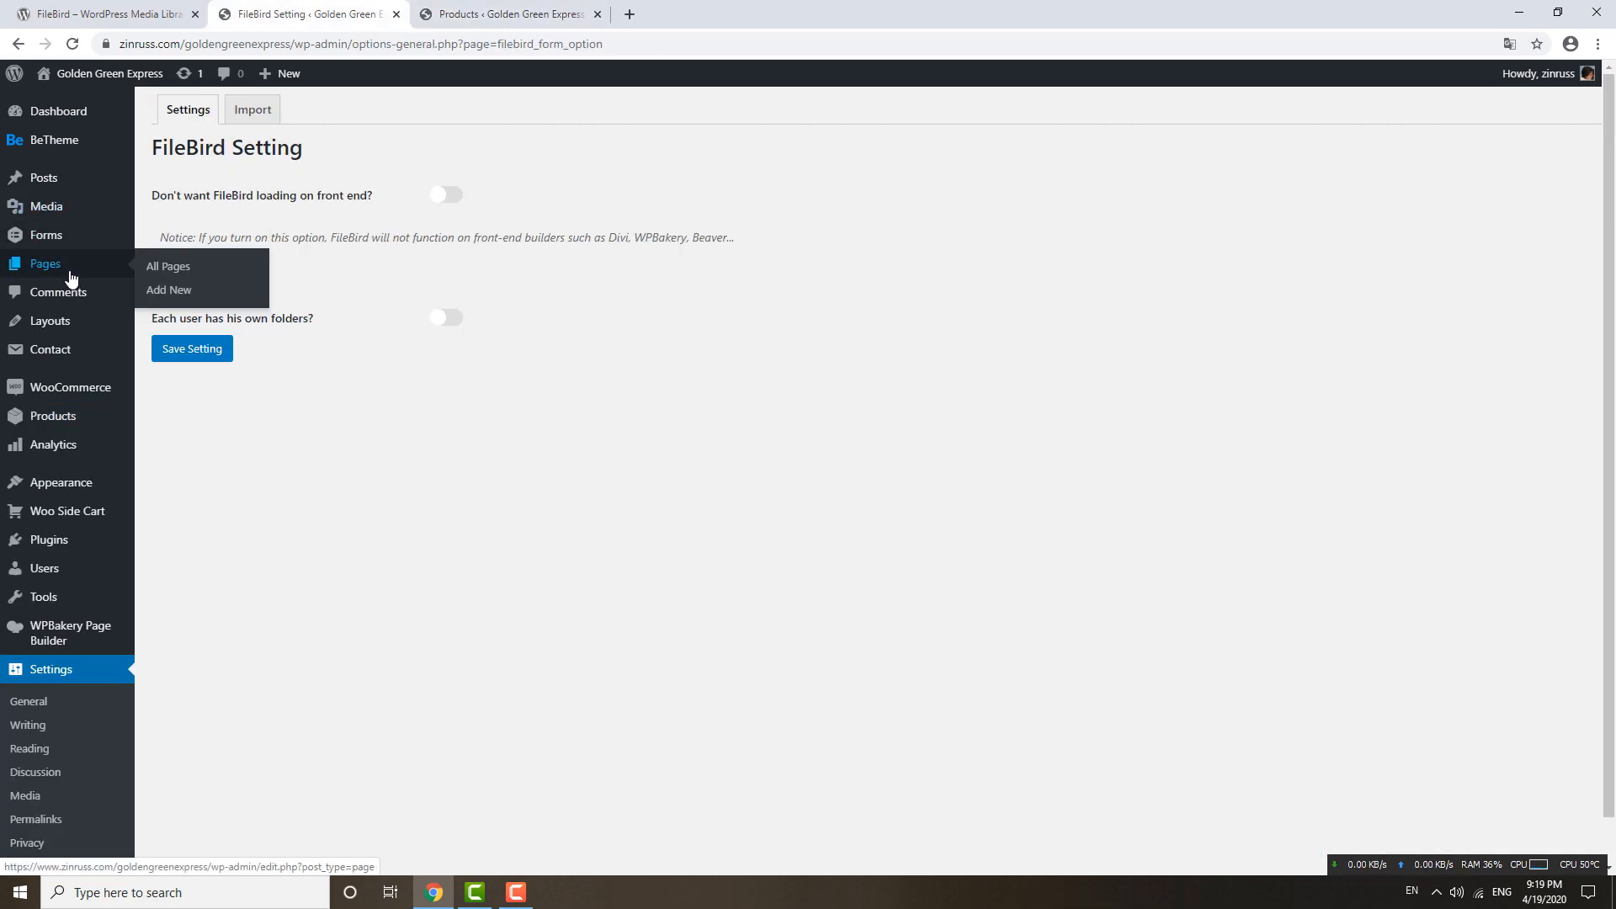
# Step: Create and publish a new page titled "test", and open it in the WPBakery backend editor
pyautogui.click(156, 290)
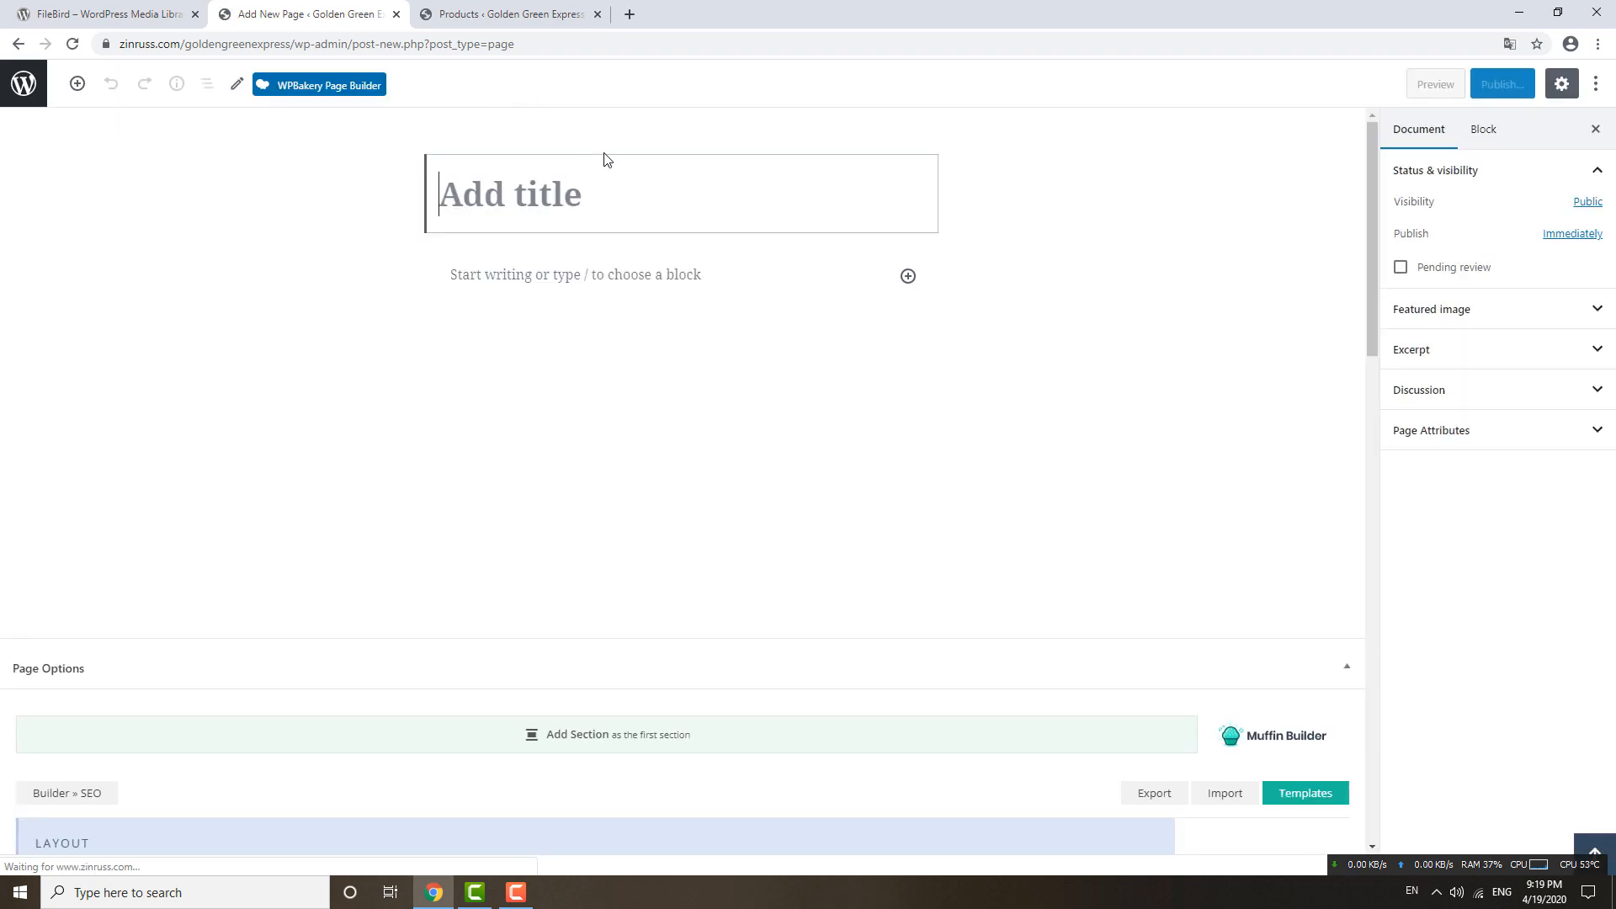
pyautogui.write('test')
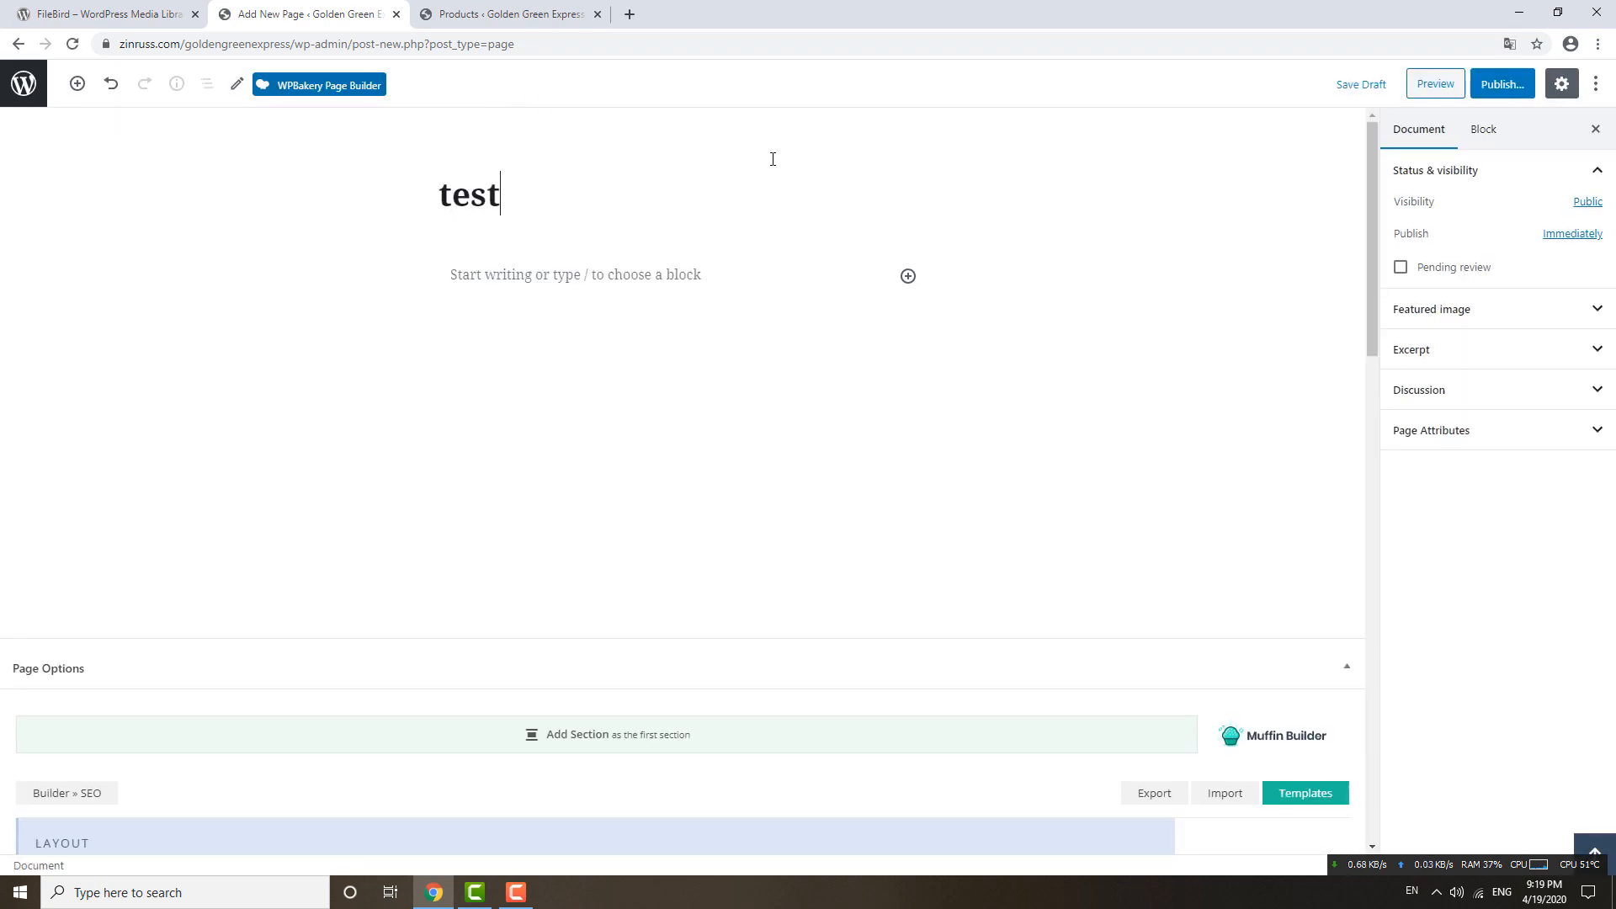
pyautogui.click(1507, 84)
pyautogui.click(1498, 84)
pyautogui.click(297, 89)
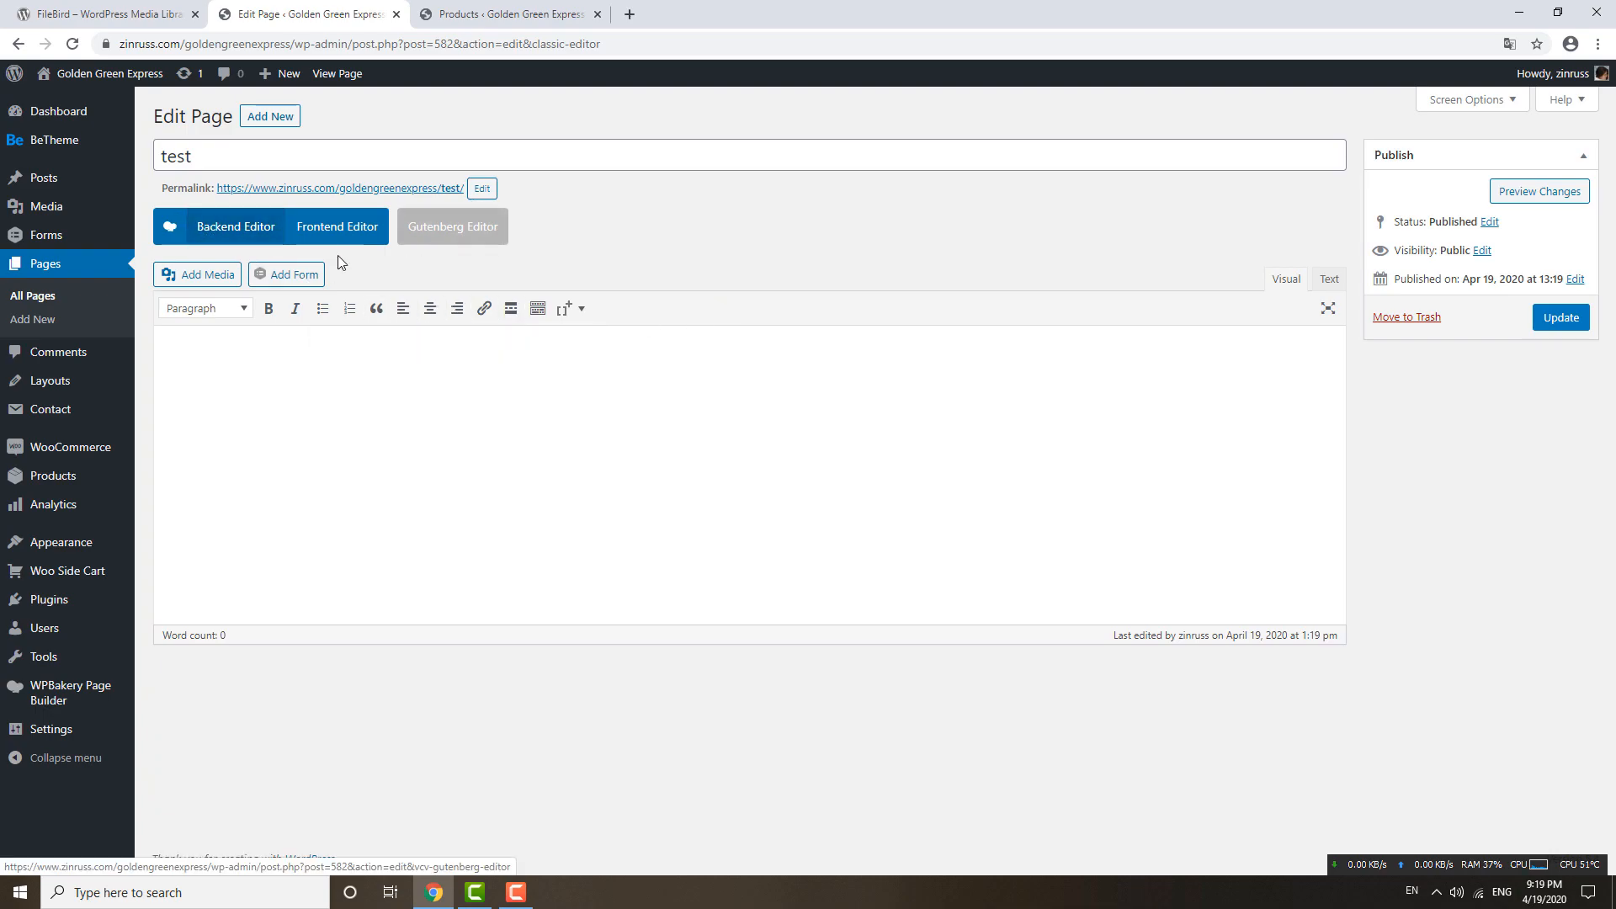
pyautogui.click(227, 236)
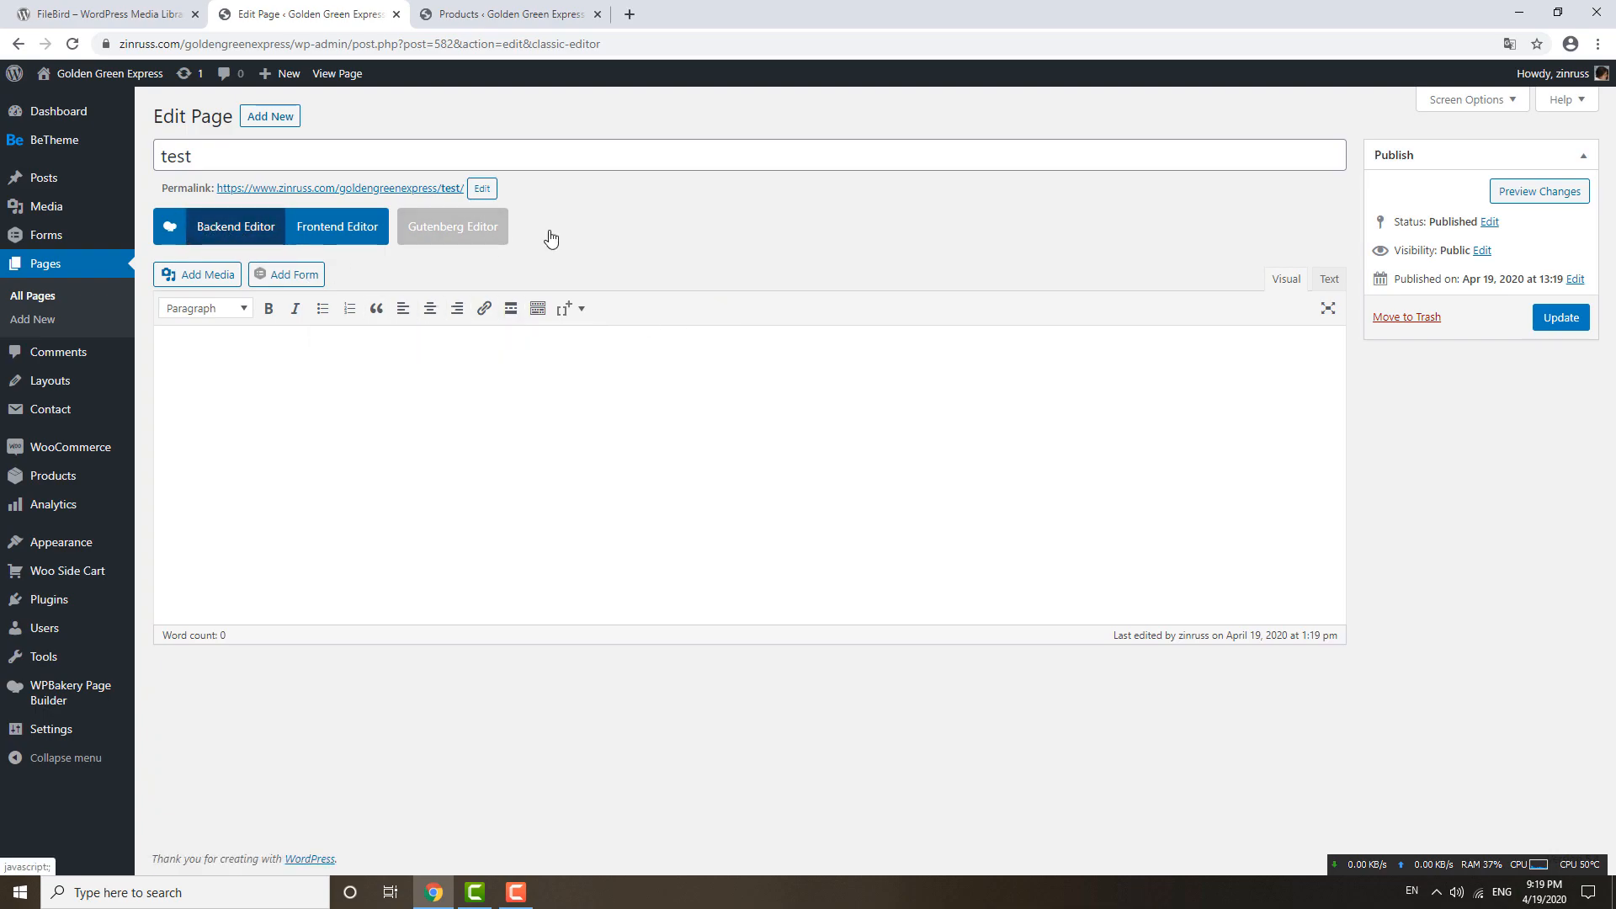
# Step: Add a Single Image element to the test page and set its image size to full
pyautogui.click(574, 591)
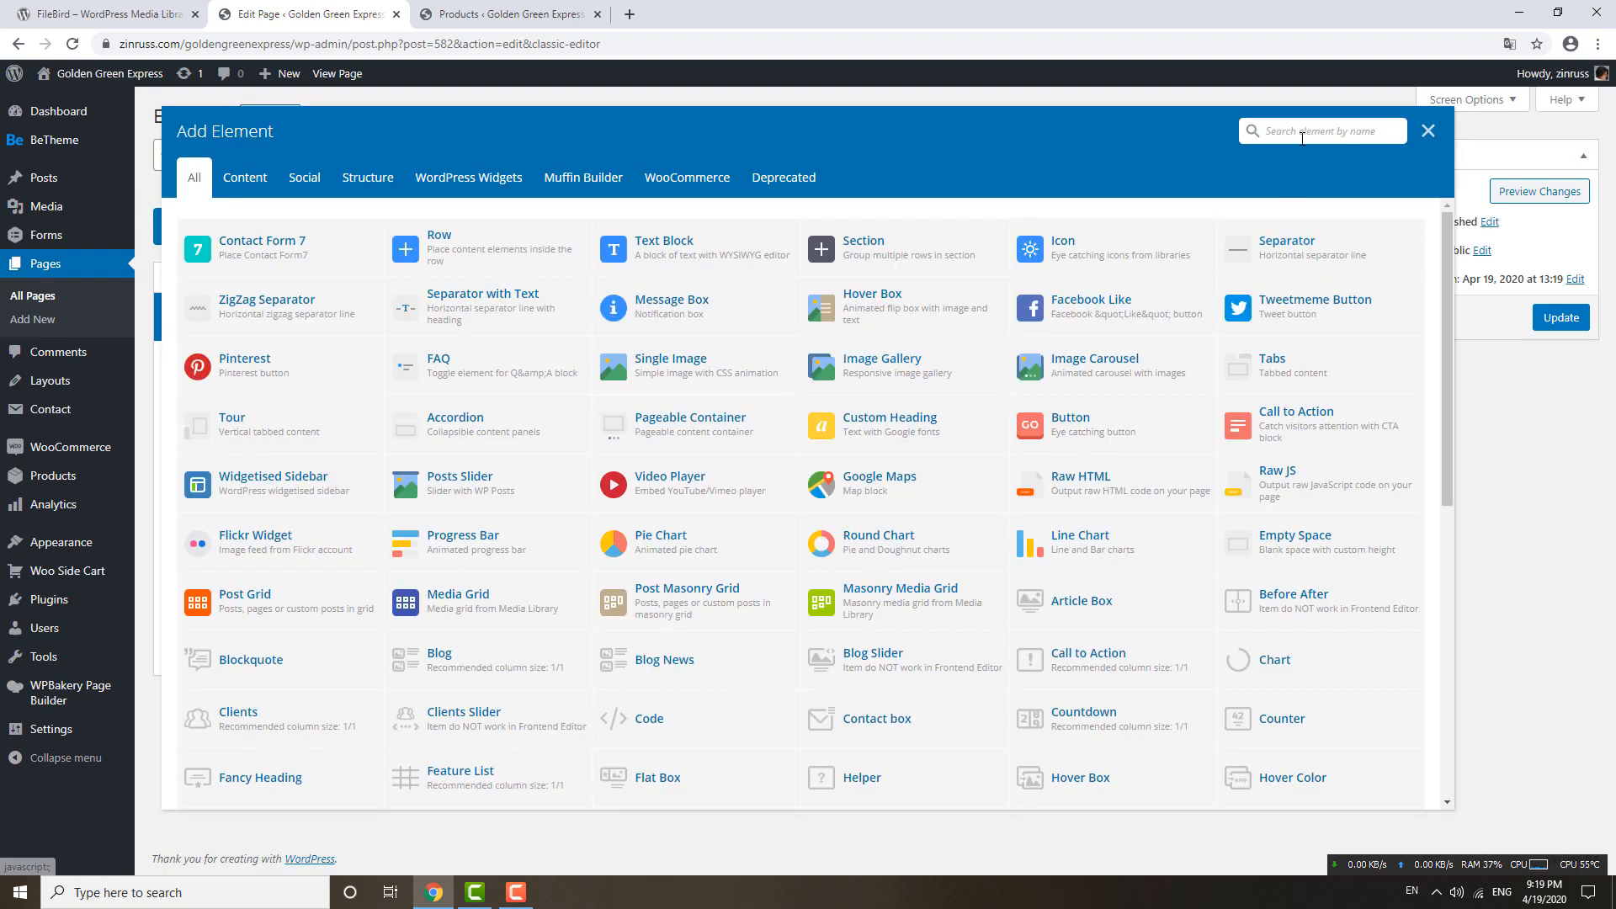
pyautogui.write('image')
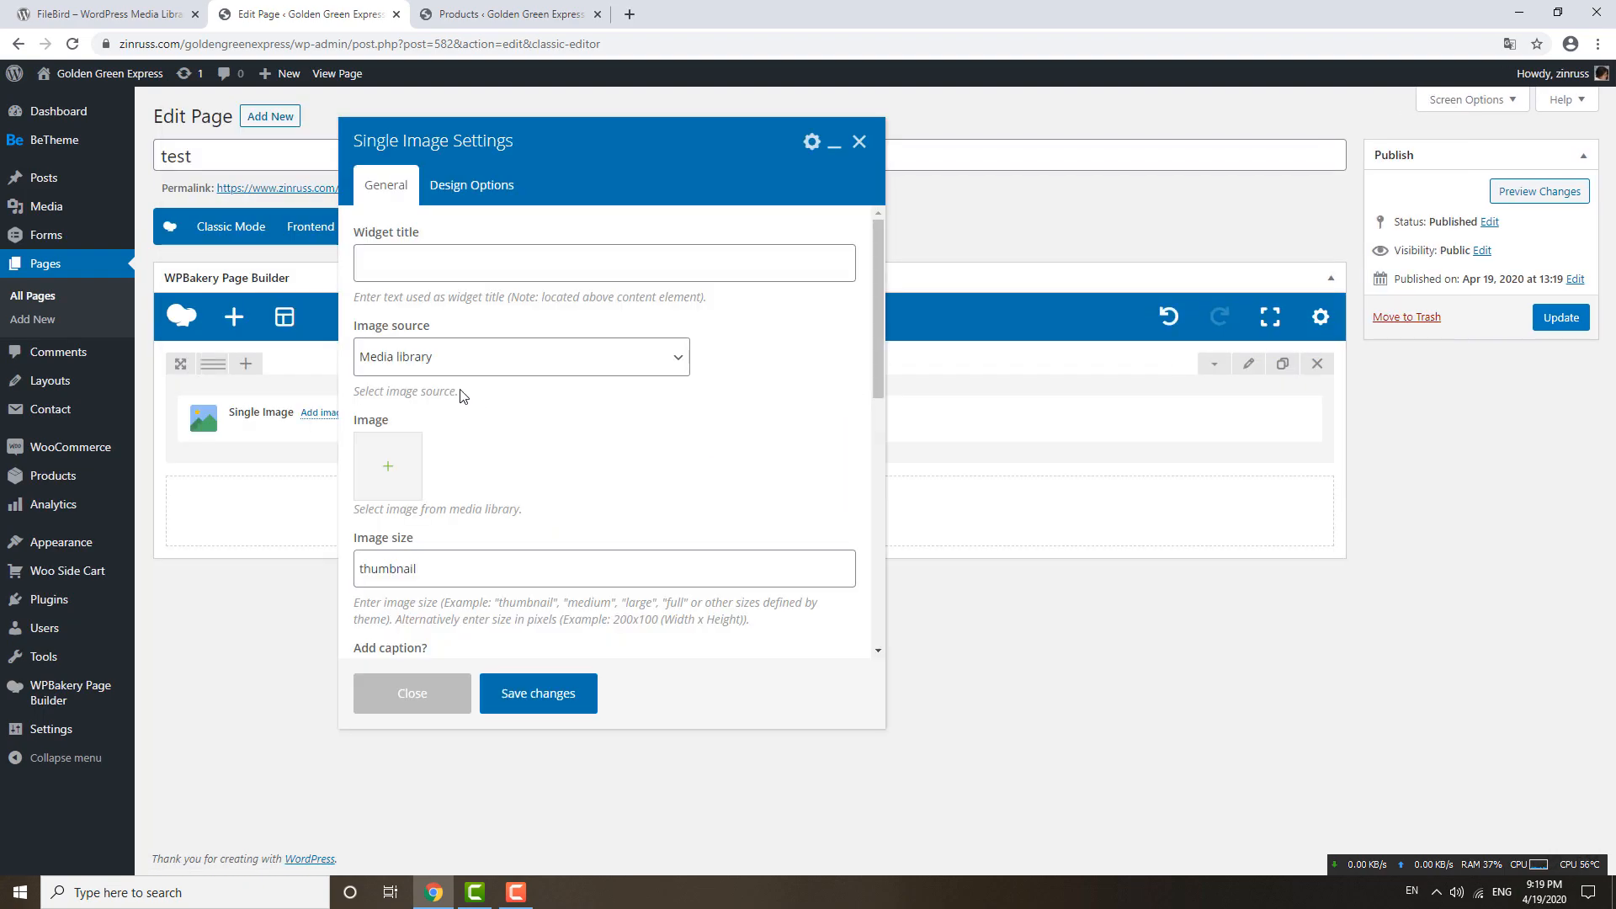
pyautogui.moveTo(424, 558); pyautogui.dragTo(328, 576)
pyautogui.write('full')
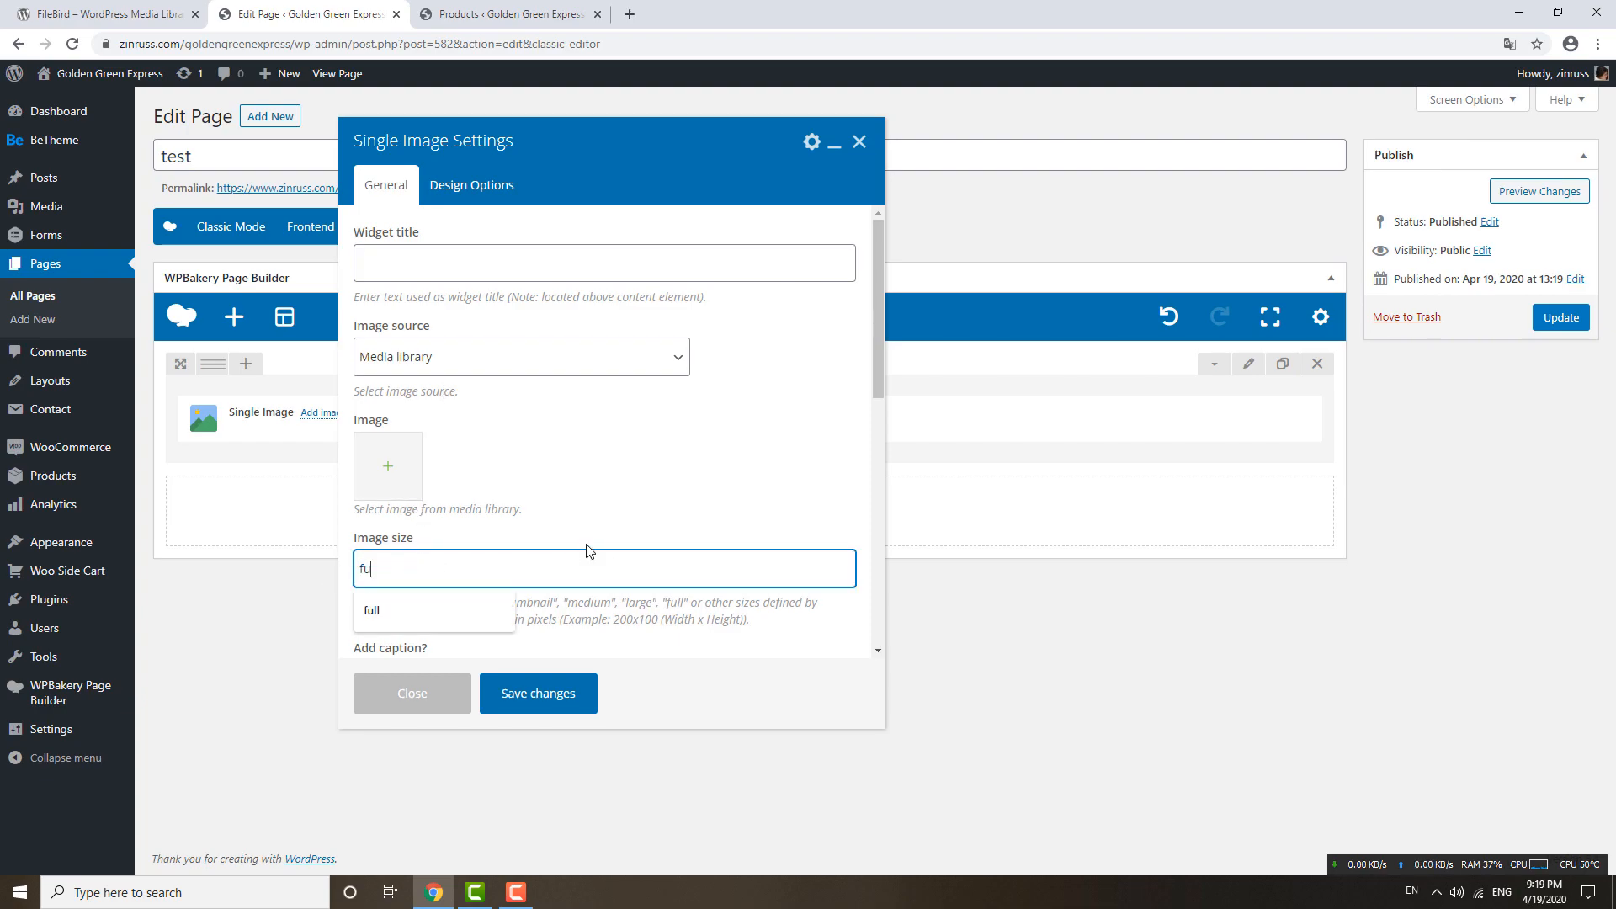
# Step: Open the Single Image's image picker and choose SEAFOOD & CAVIAR as the folder for uploaded files
pyautogui.scroll(-4, 598, 539)
pyautogui.click(438, 425)
pyautogui.click(402, 477)
pyautogui.scroll(-3, 476, 480)
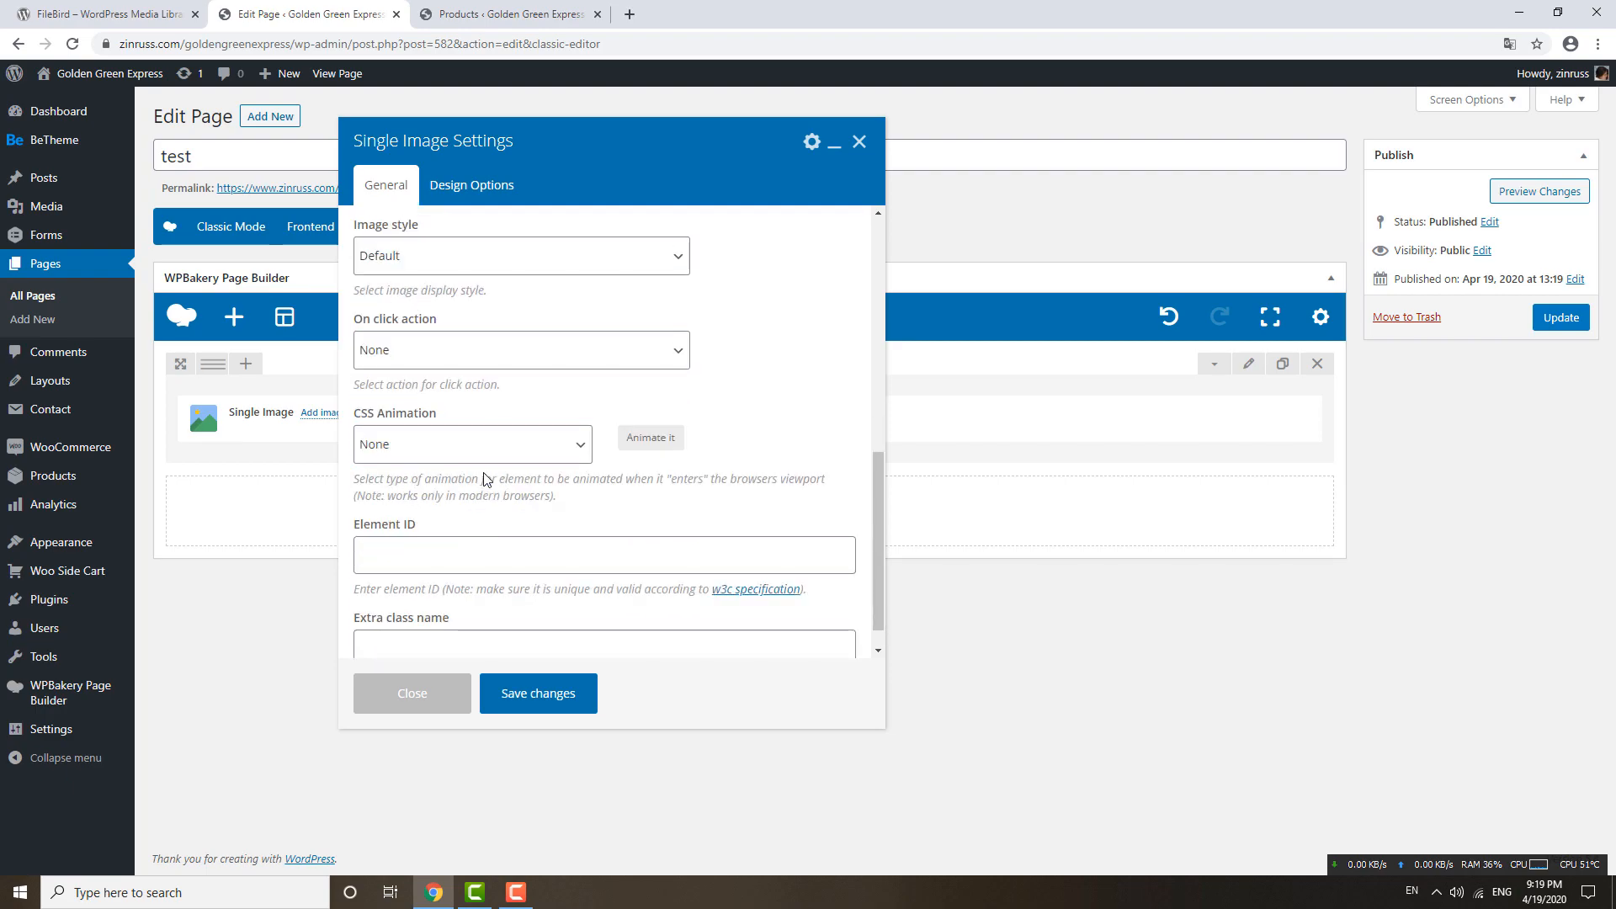
pyautogui.scroll(7, 483, 436)
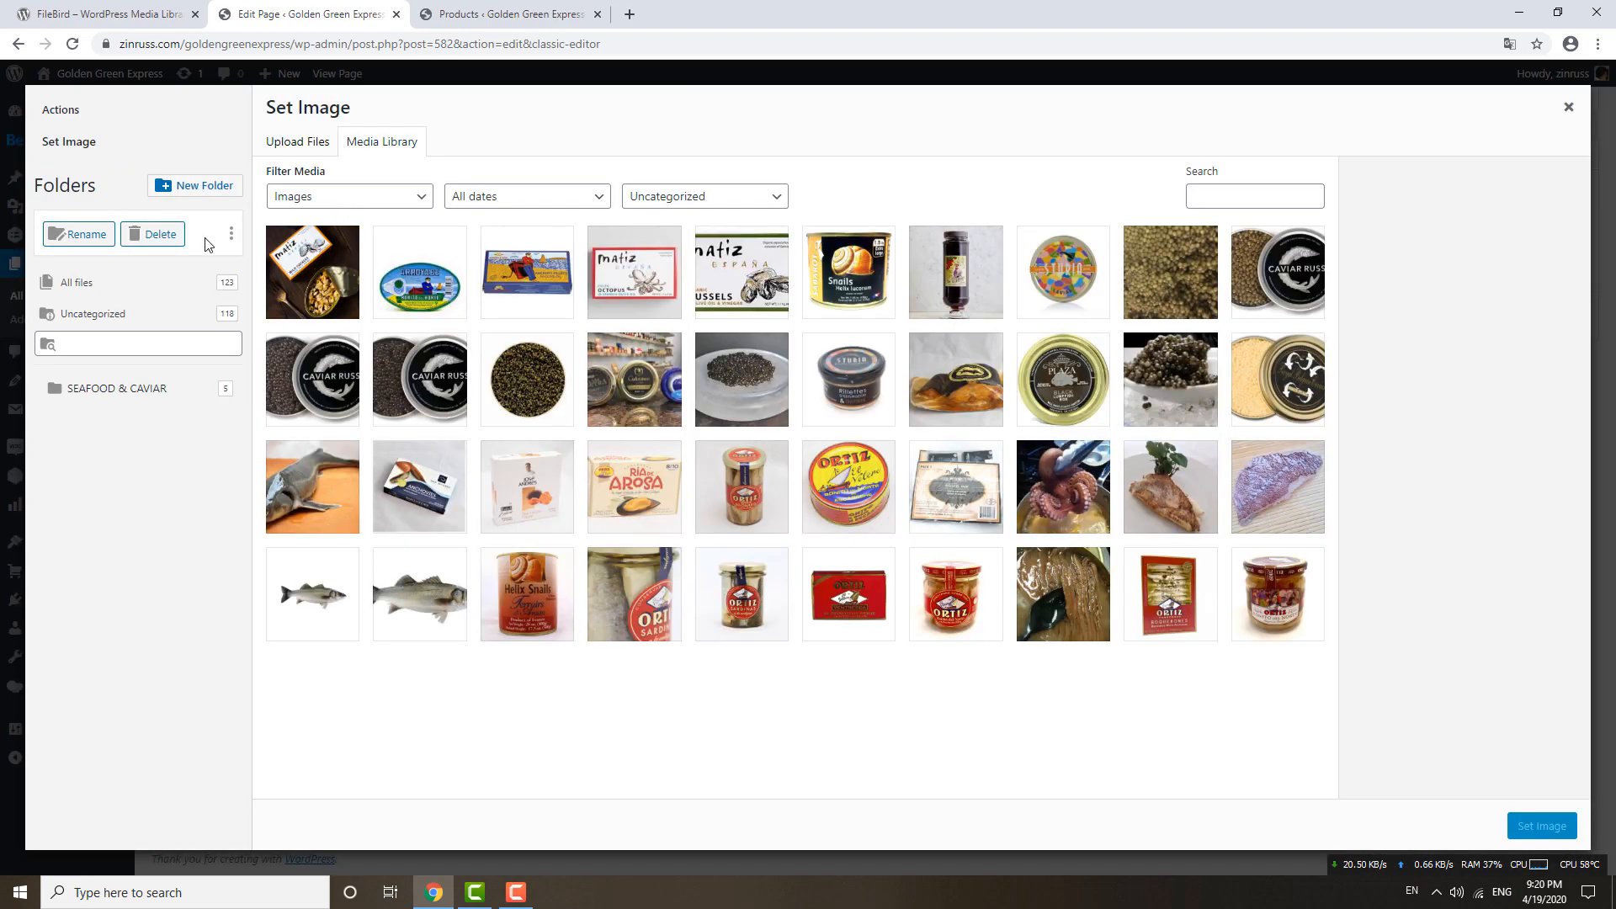
pyautogui.click(295, 143)
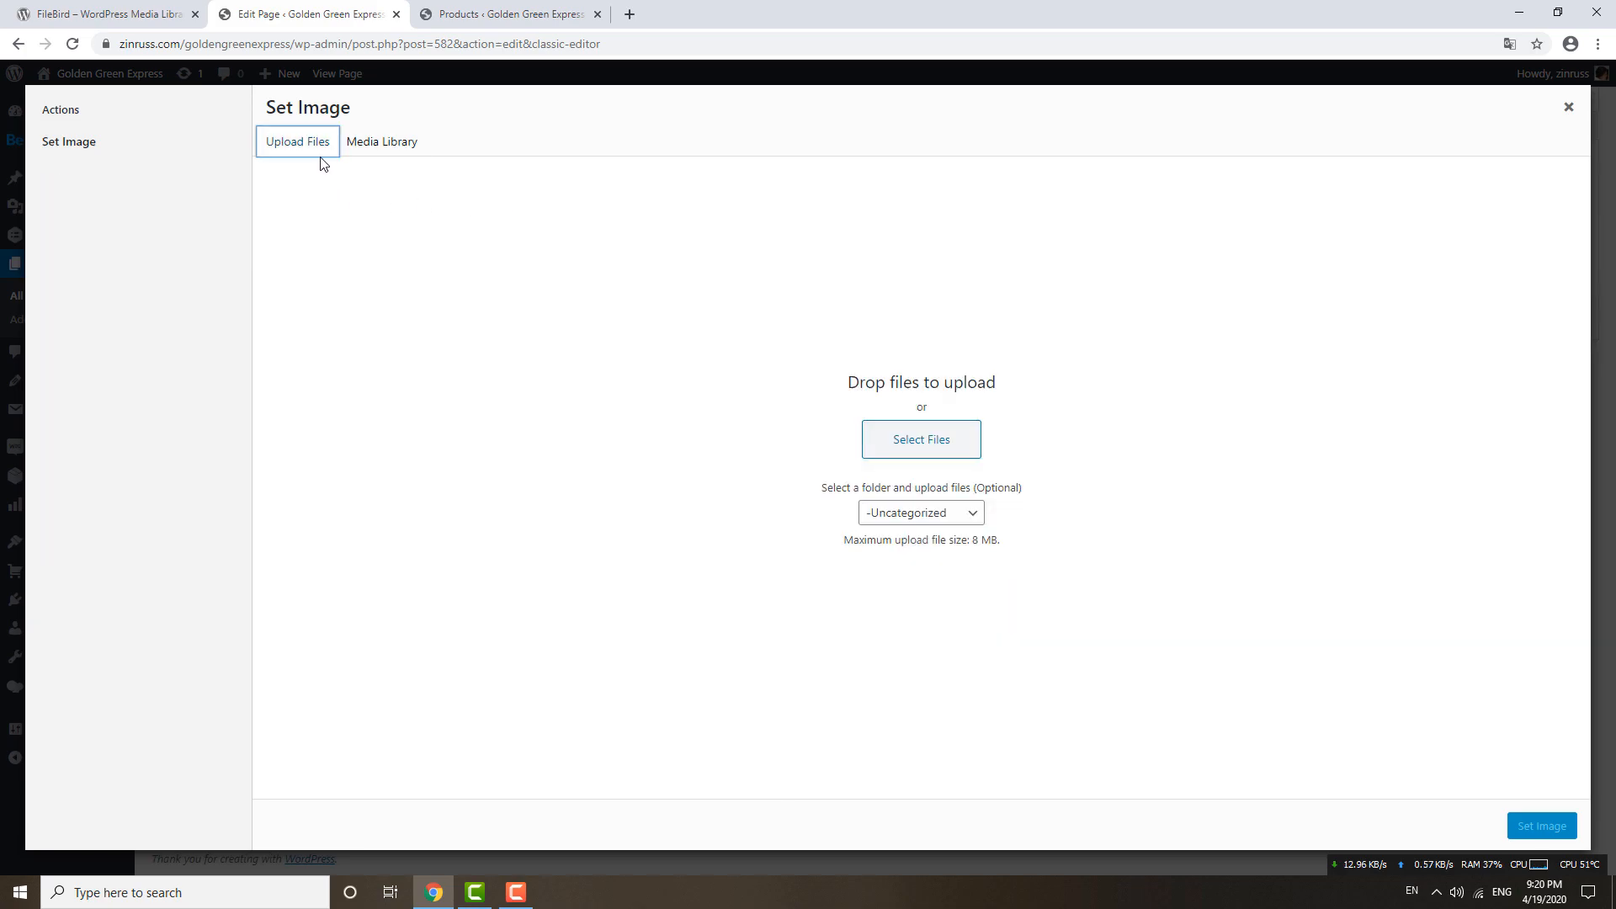
pyautogui.click(899, 517)
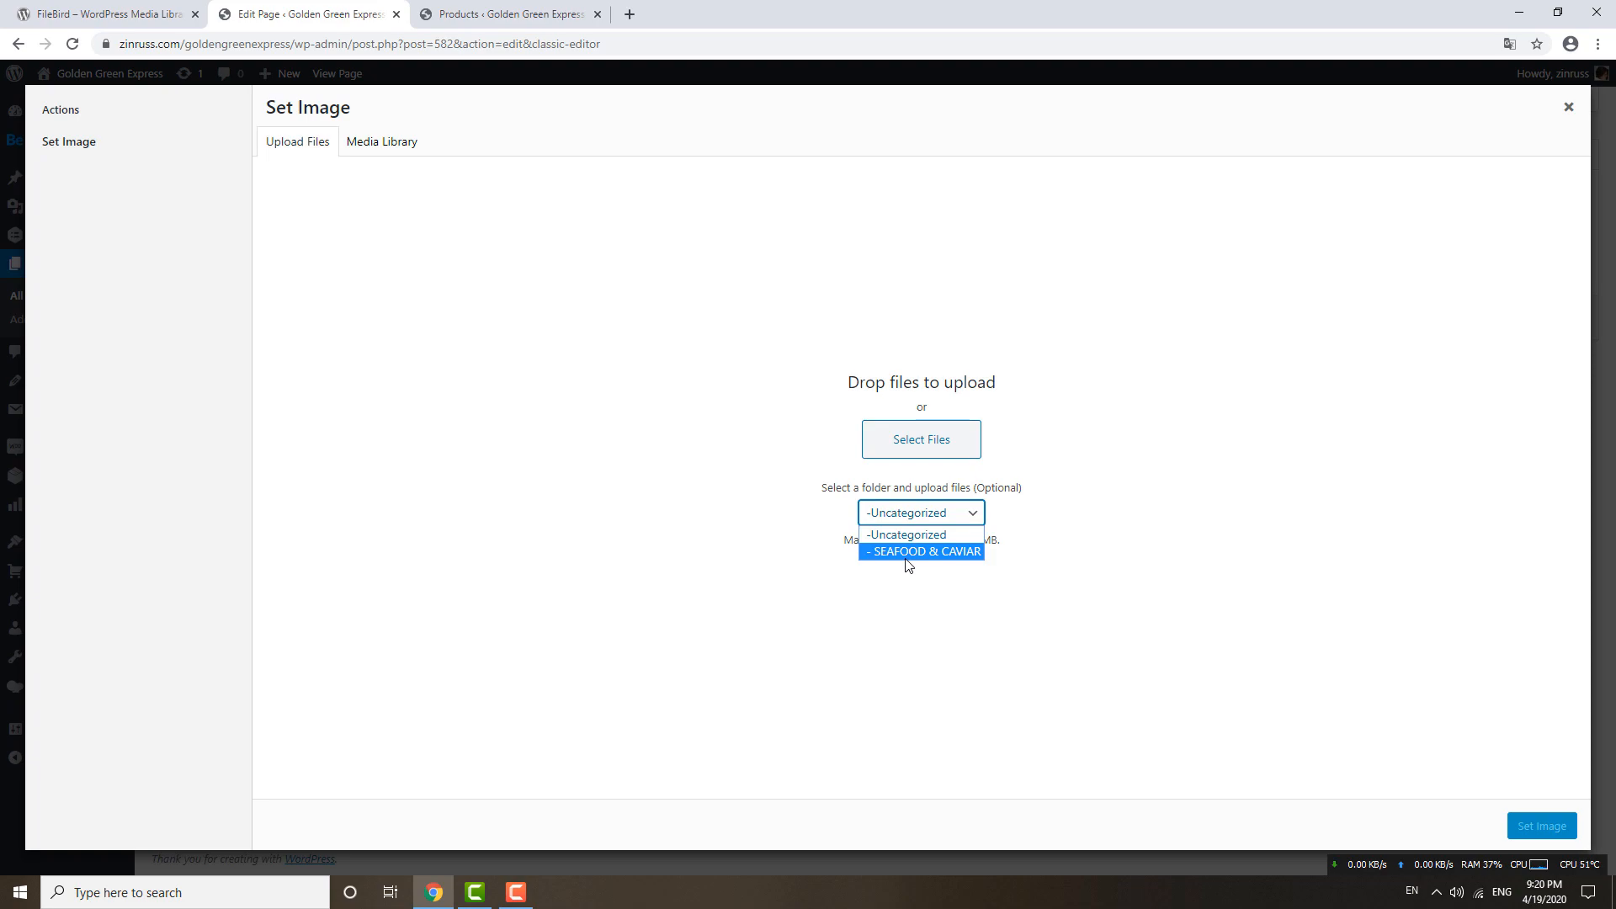
pyautogui.click(917, 552)
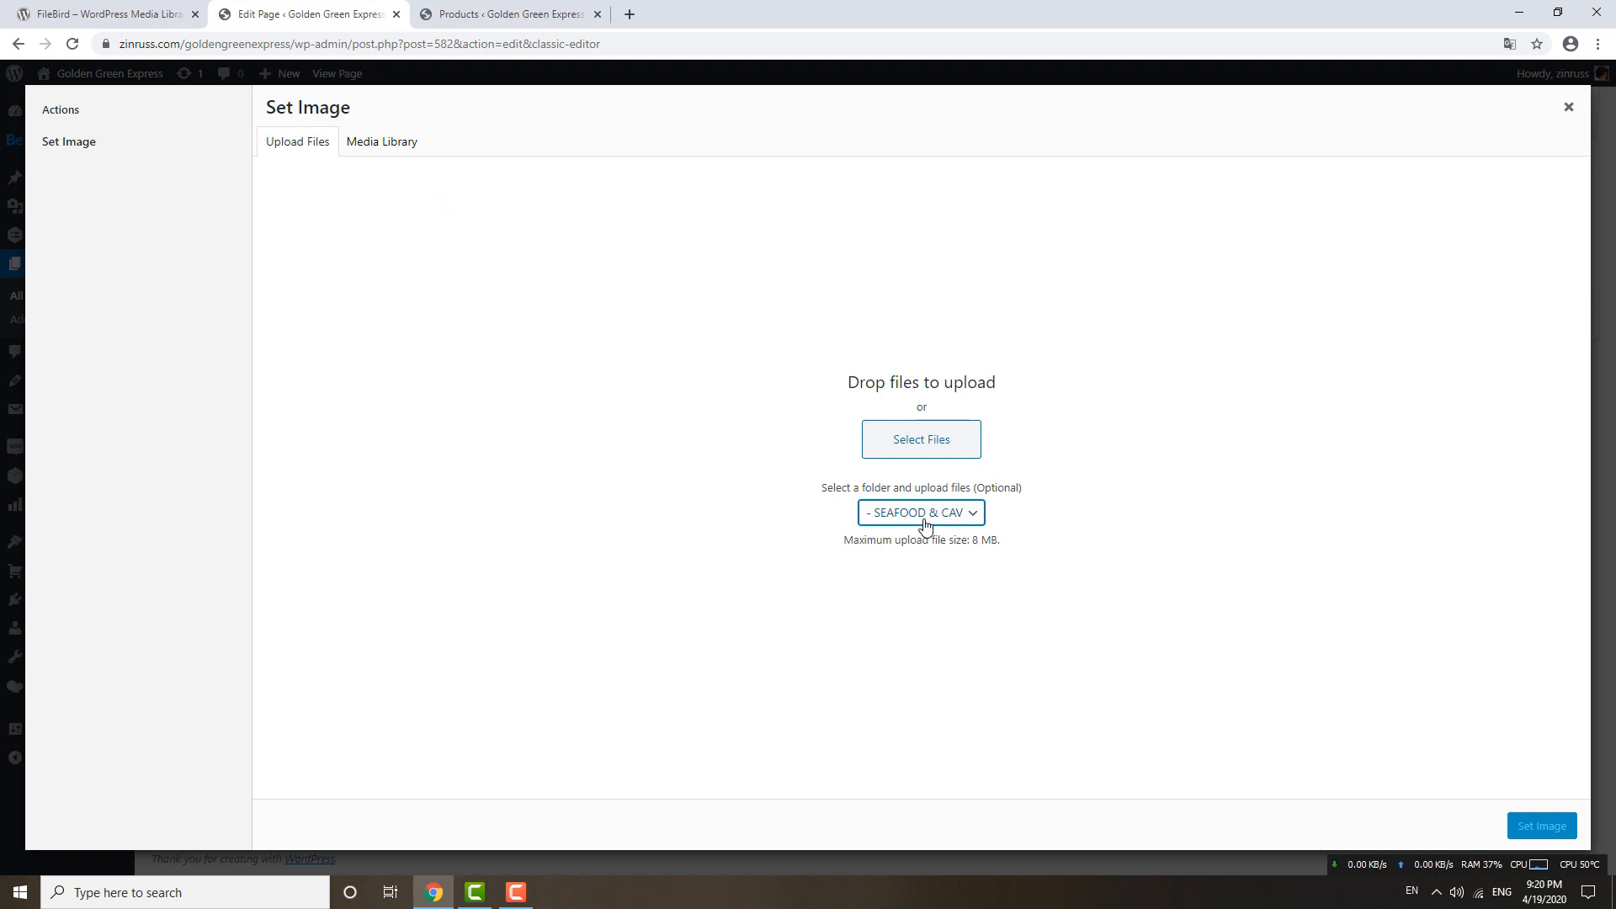
# Step: Filter the picker's media library by the SEAFOOD & CAVIAR folder, and close the picker and the Single Image settings without saving
pyautogui.click(408, 146)
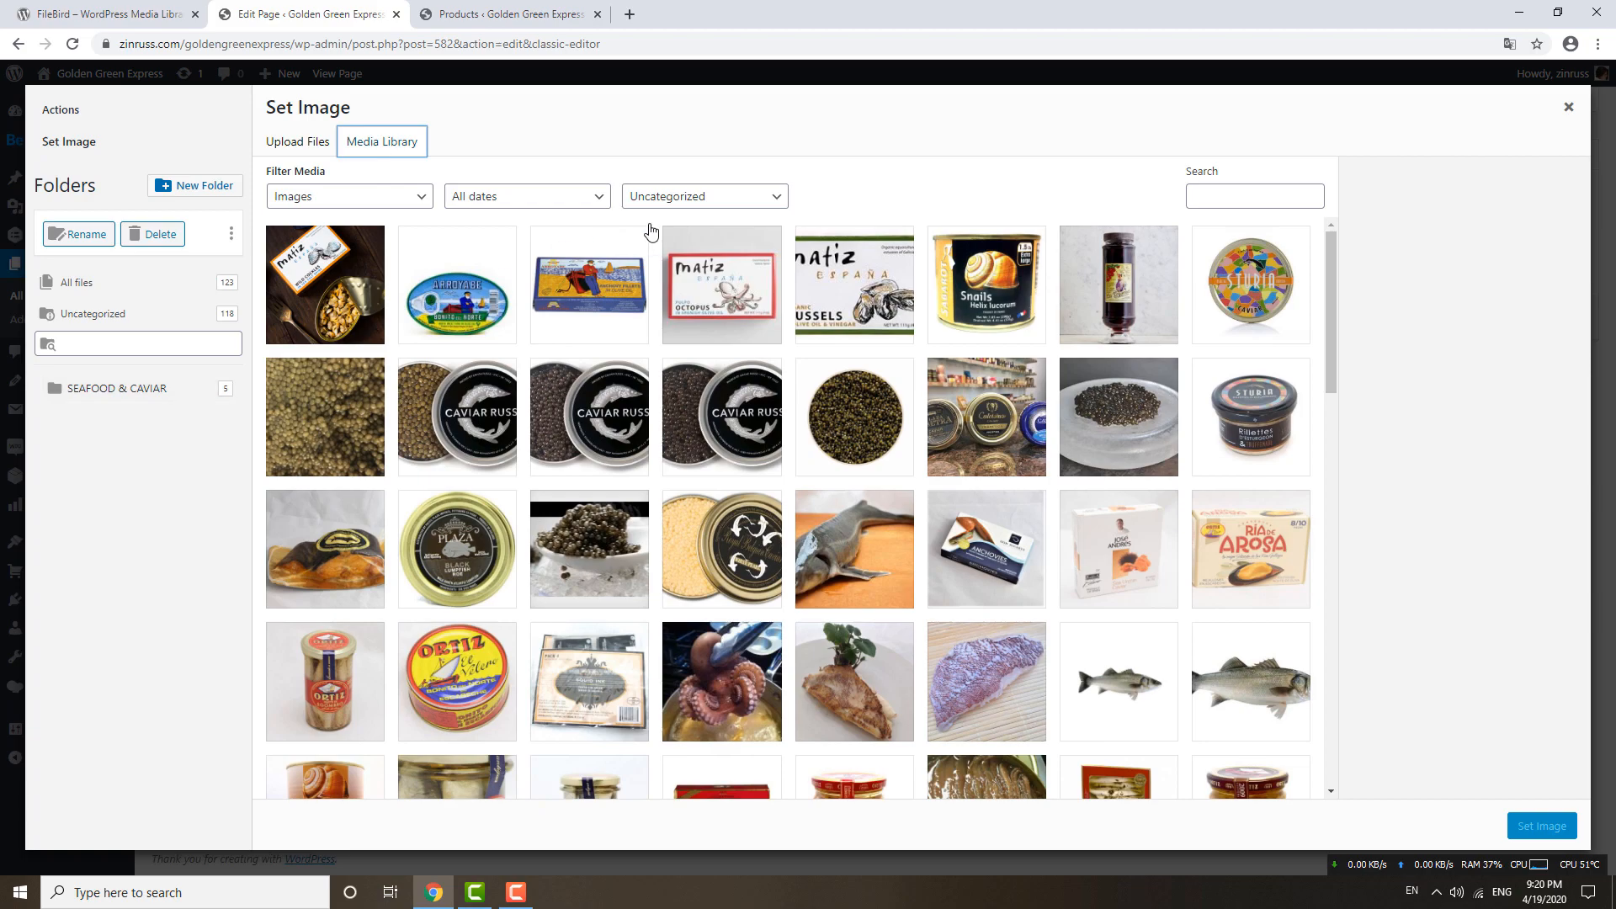
pyautogui.click(688, 202)
pyautogui.click(684, 247)
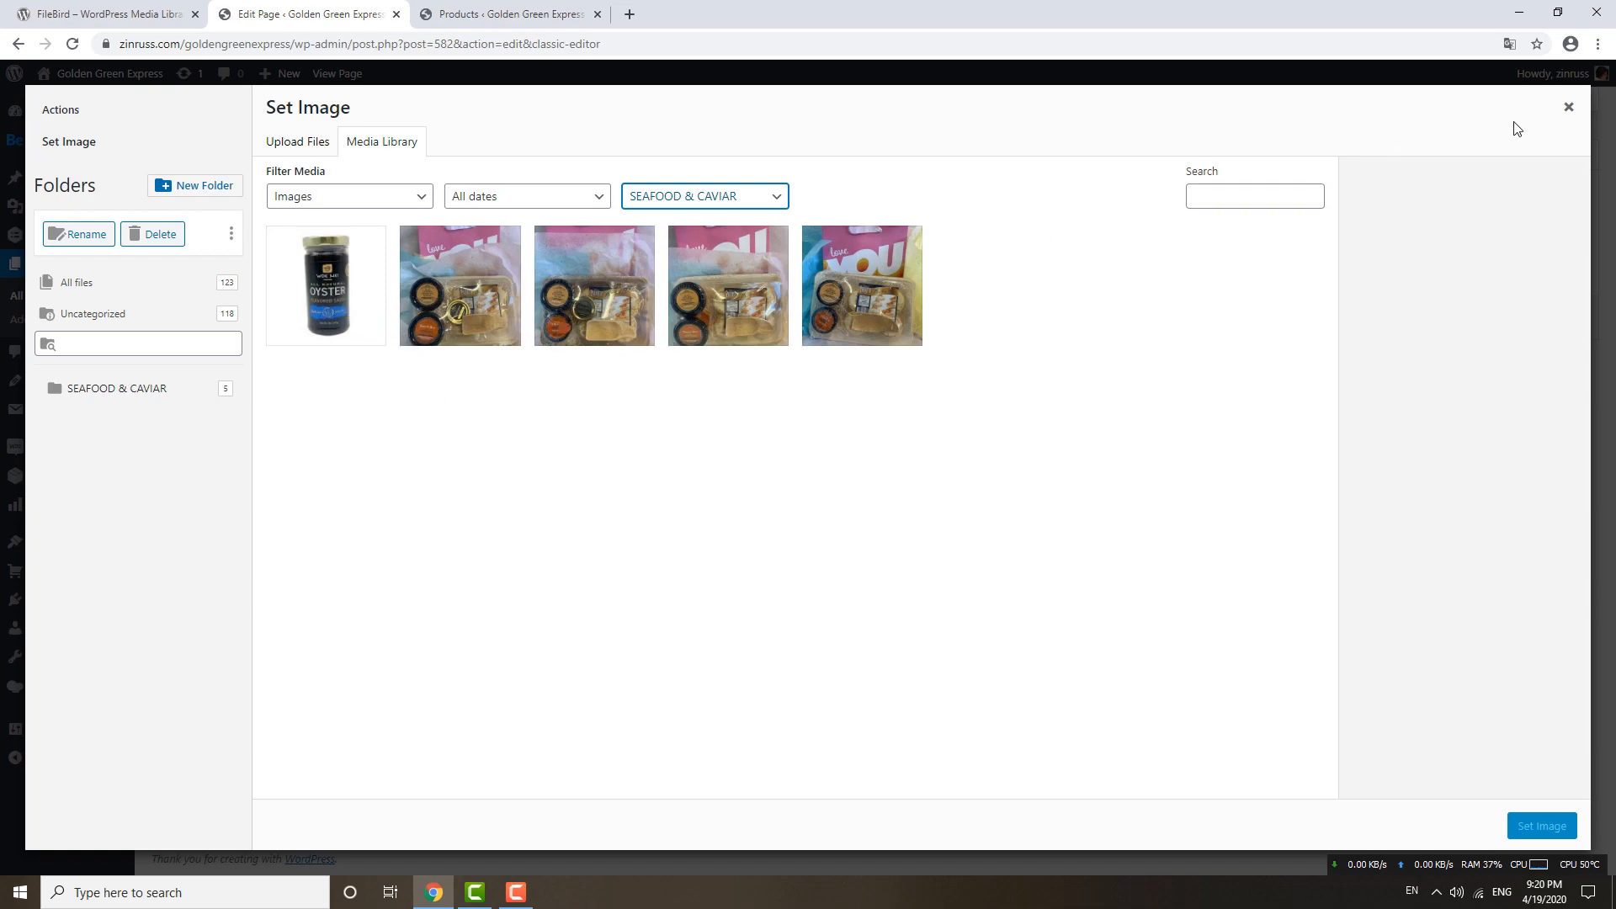
pyautogui.click(1570, 109)
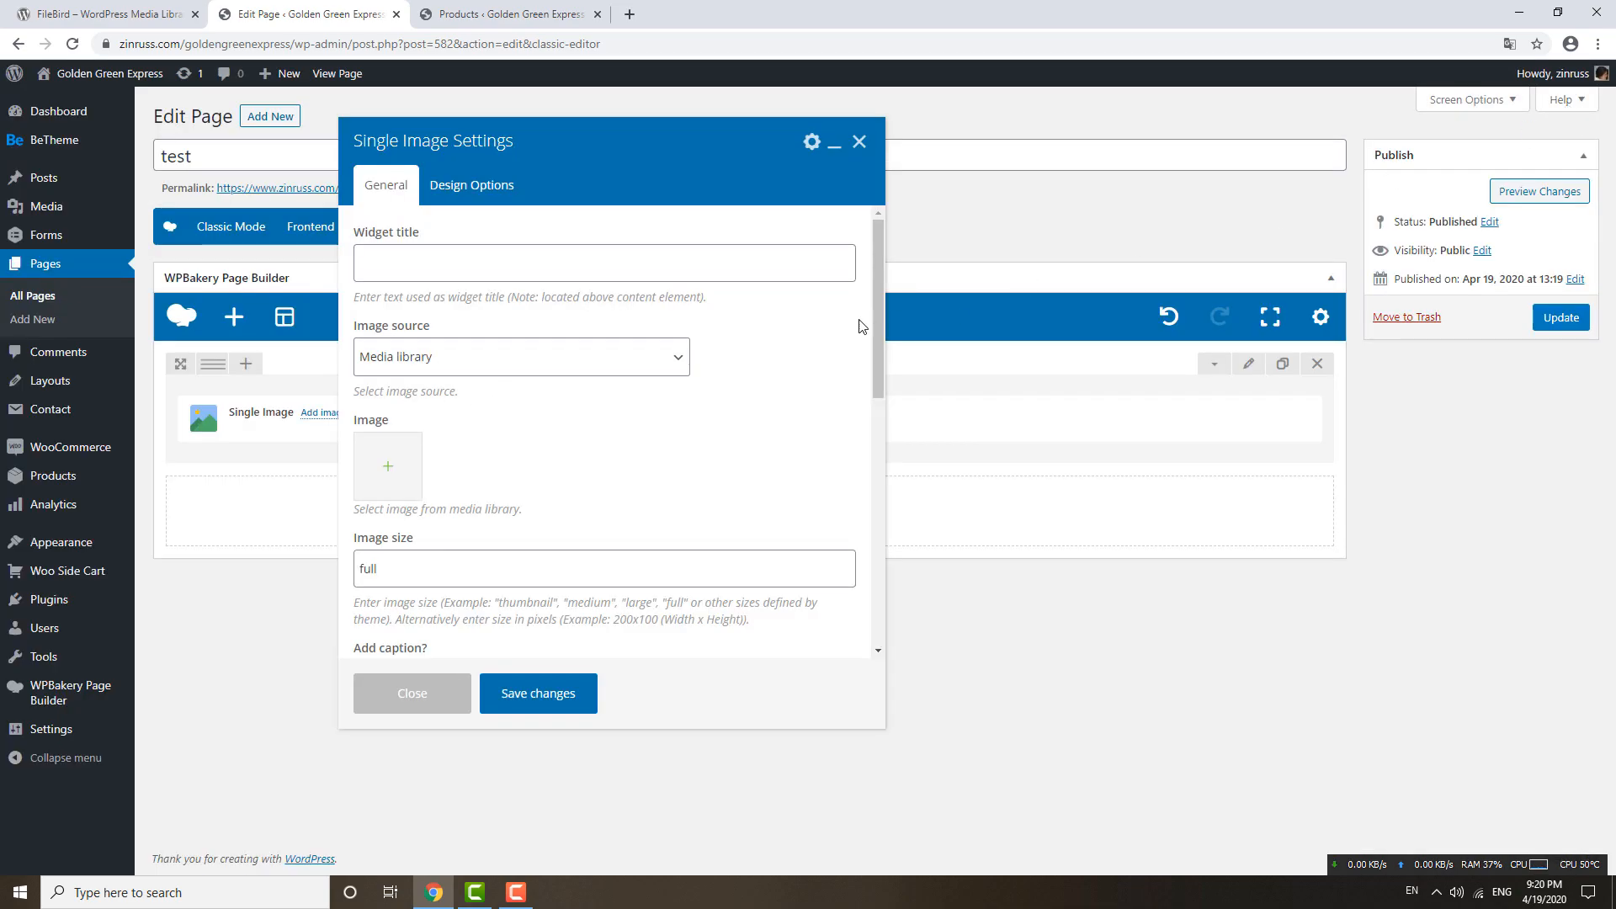
pyautogui.click(859, 141)
pyautogui.click(820, 419)
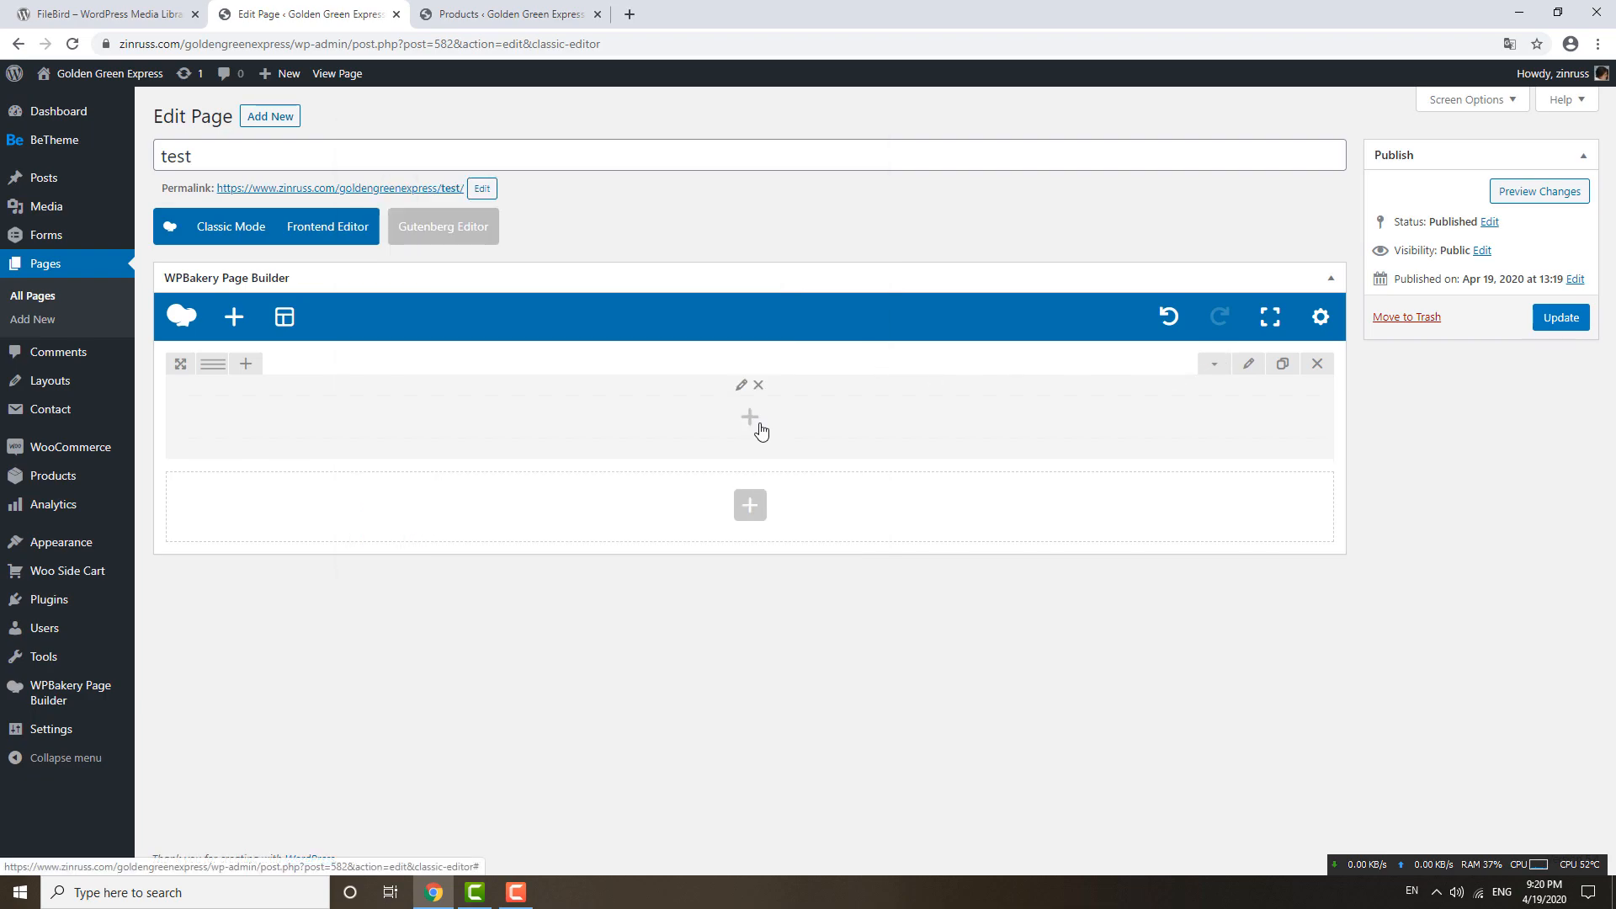
# Step: Add a Media Grid element to the page's empty row and set it to 4 grid elements per row
pyautogui.click(750, 418)
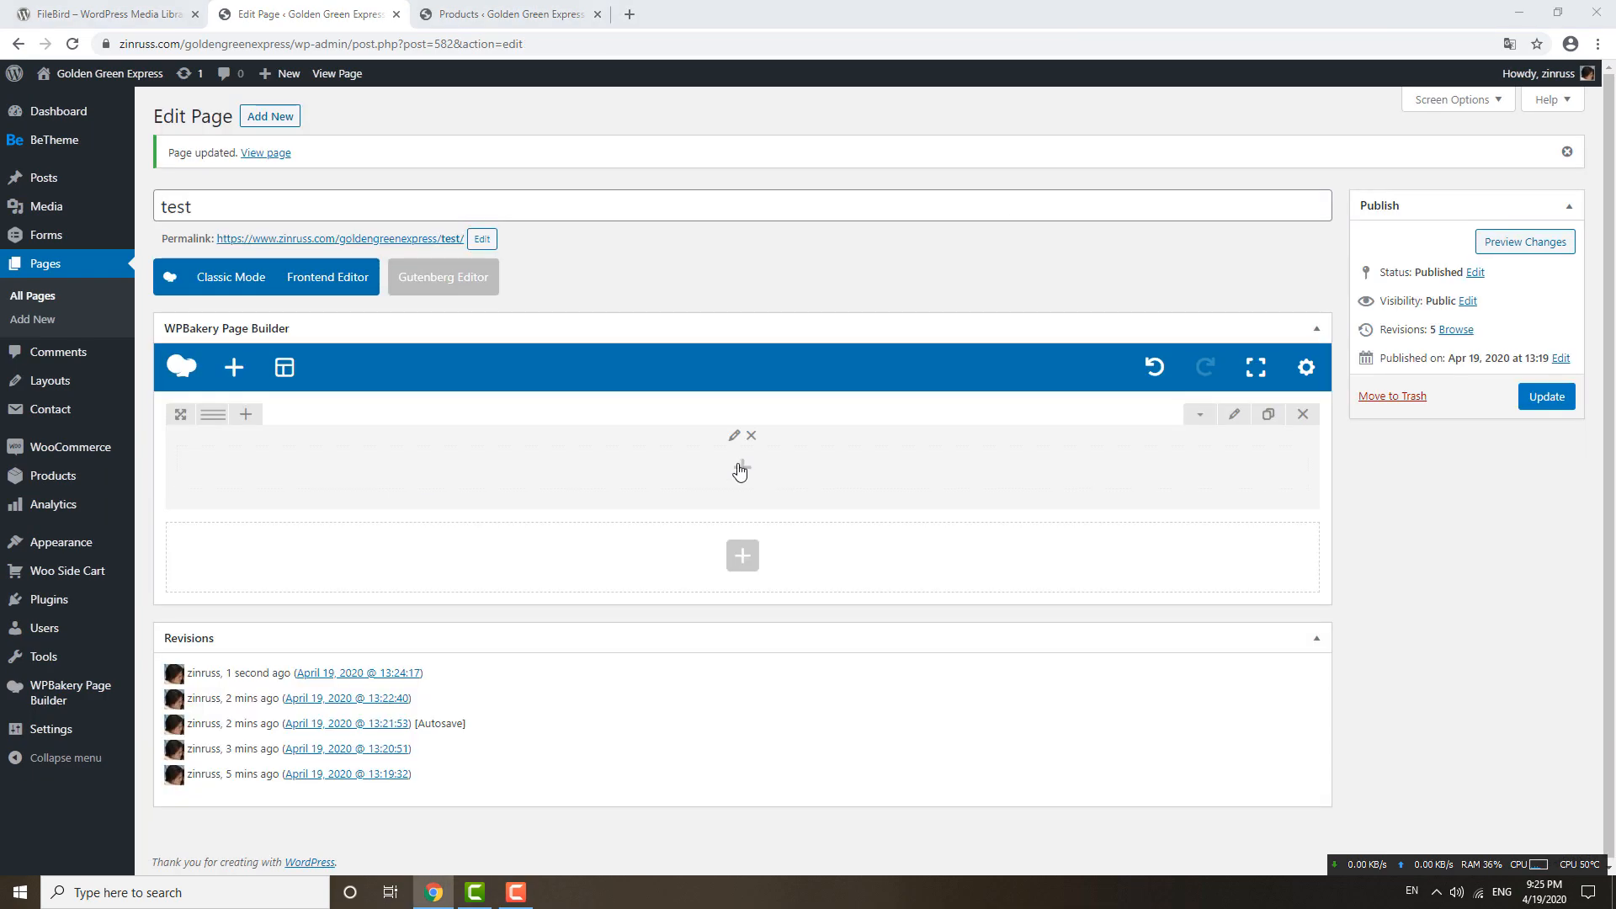
pyautogui.click(740, 465)
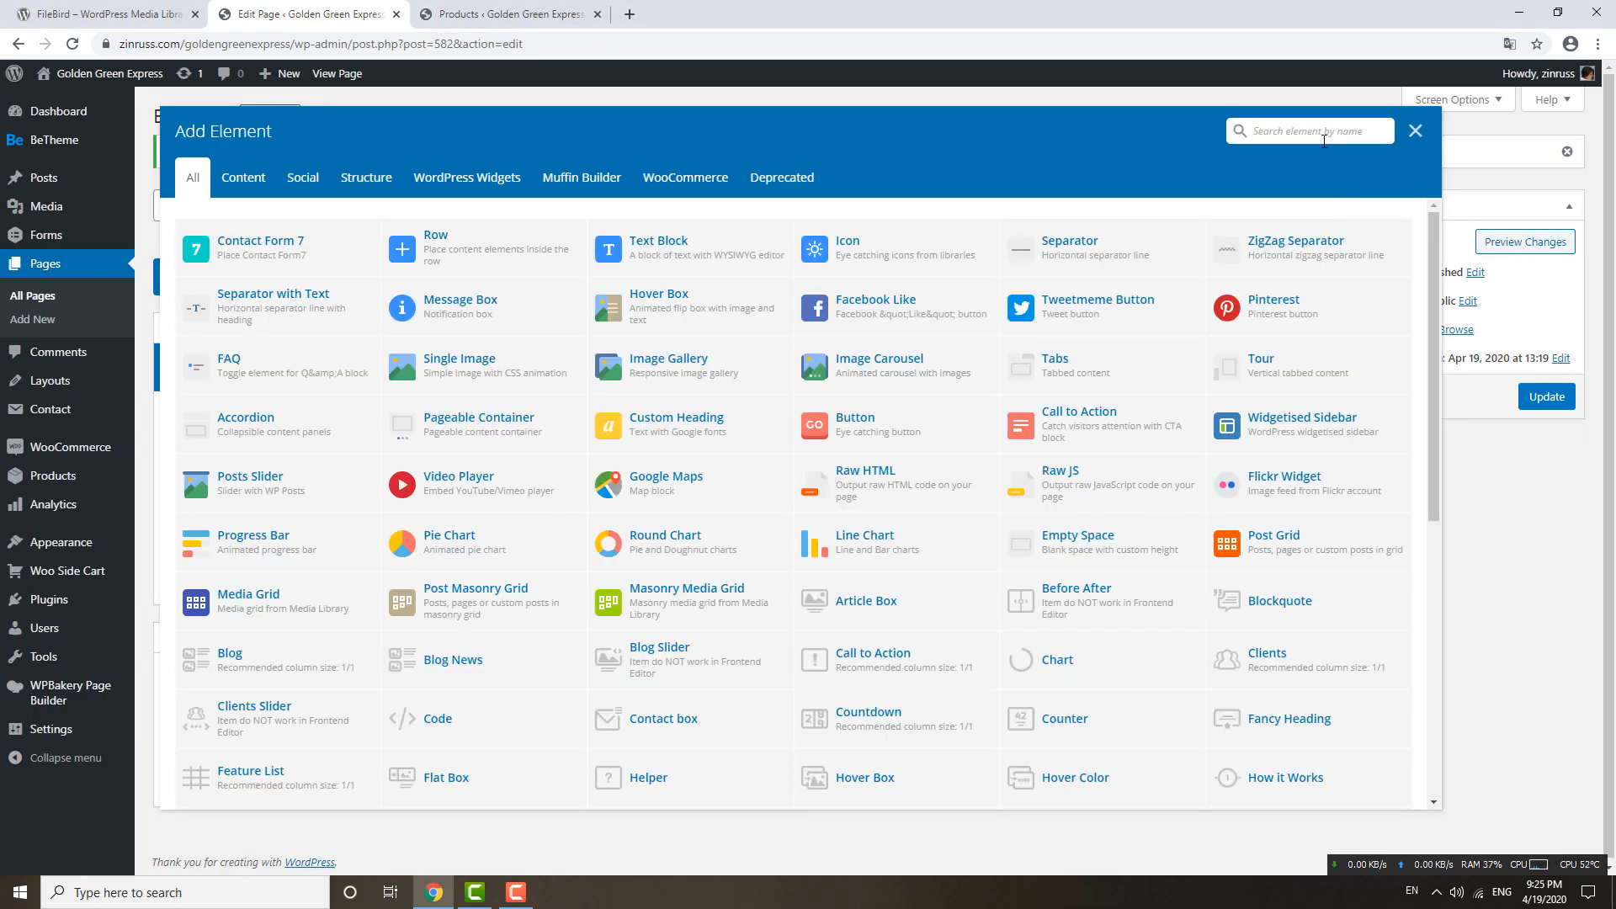
pyautogui.write('media')
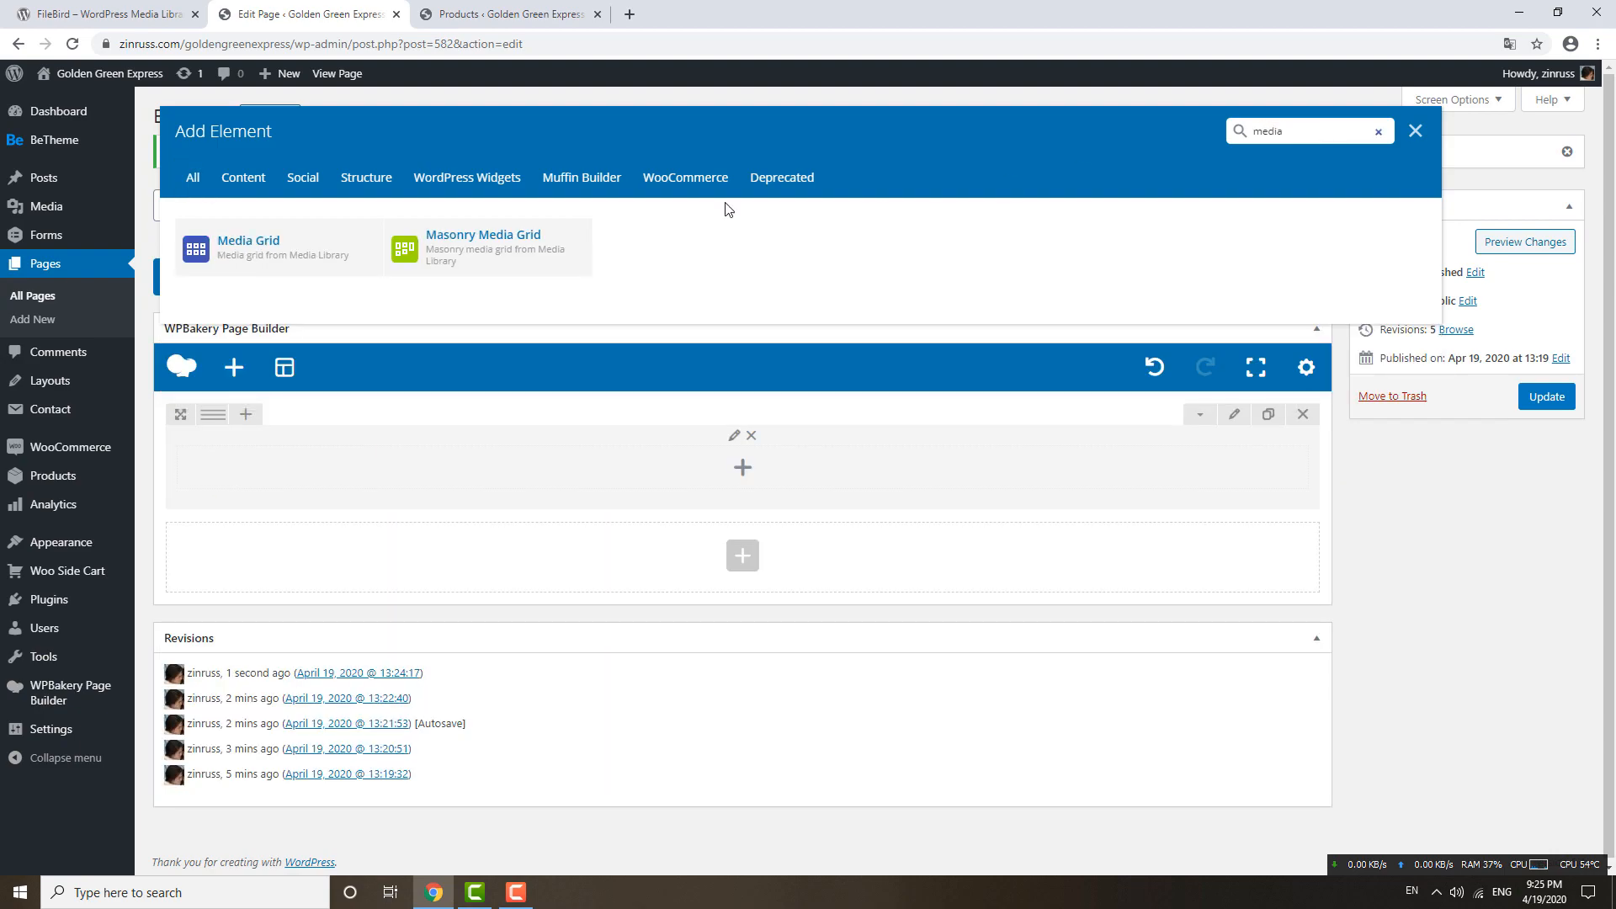
pyautogui.click(261, 246)
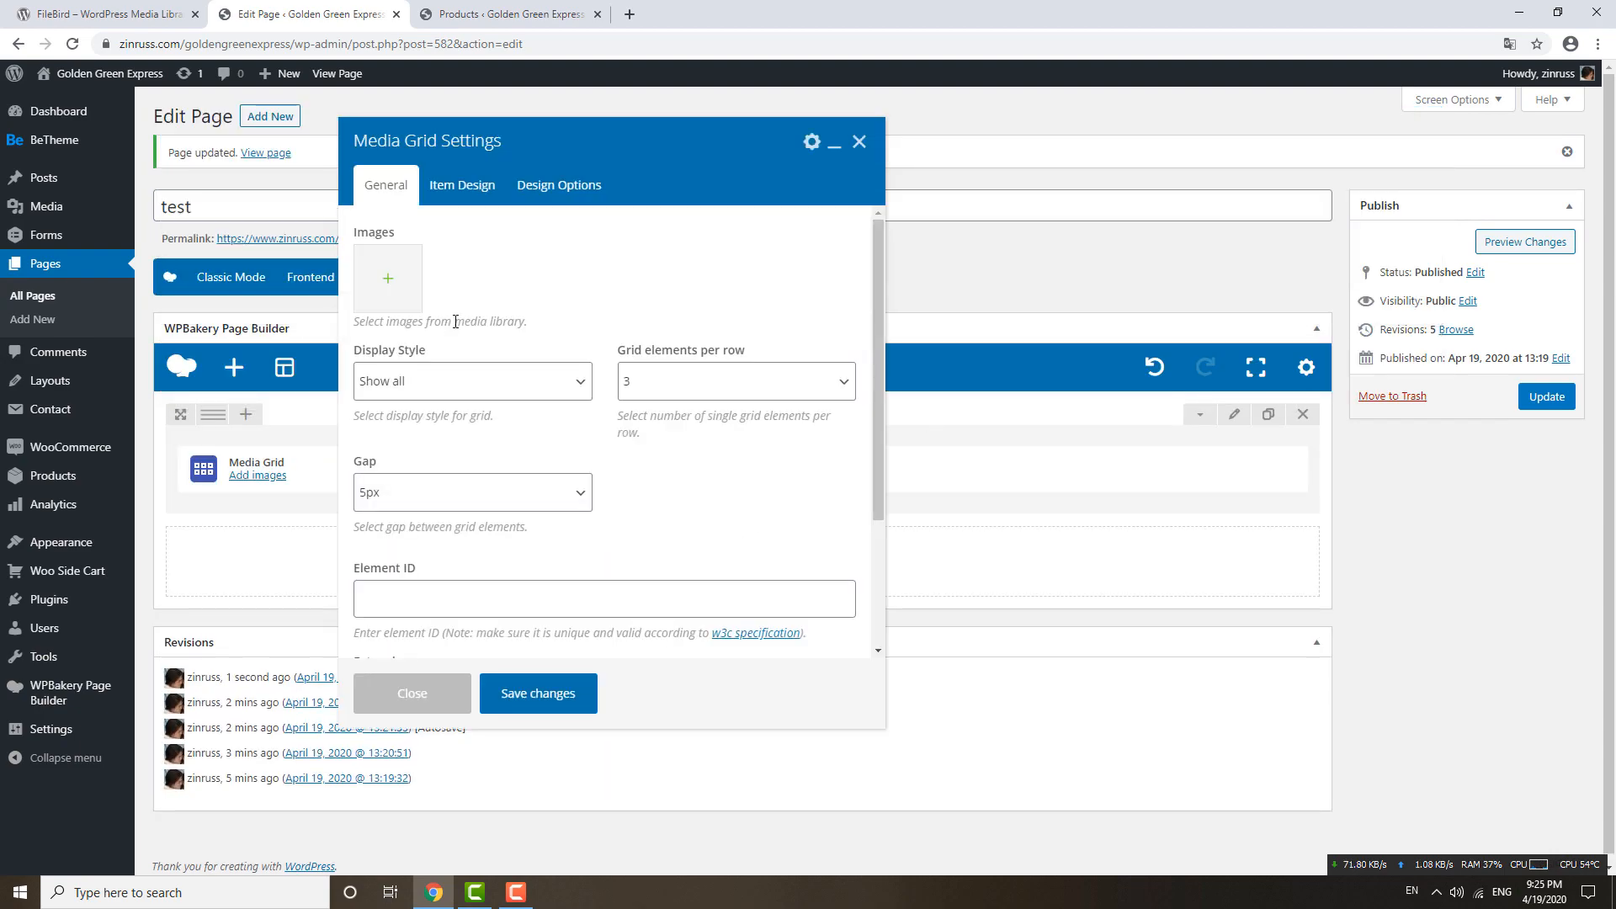
pyautogui.click(660, 389)
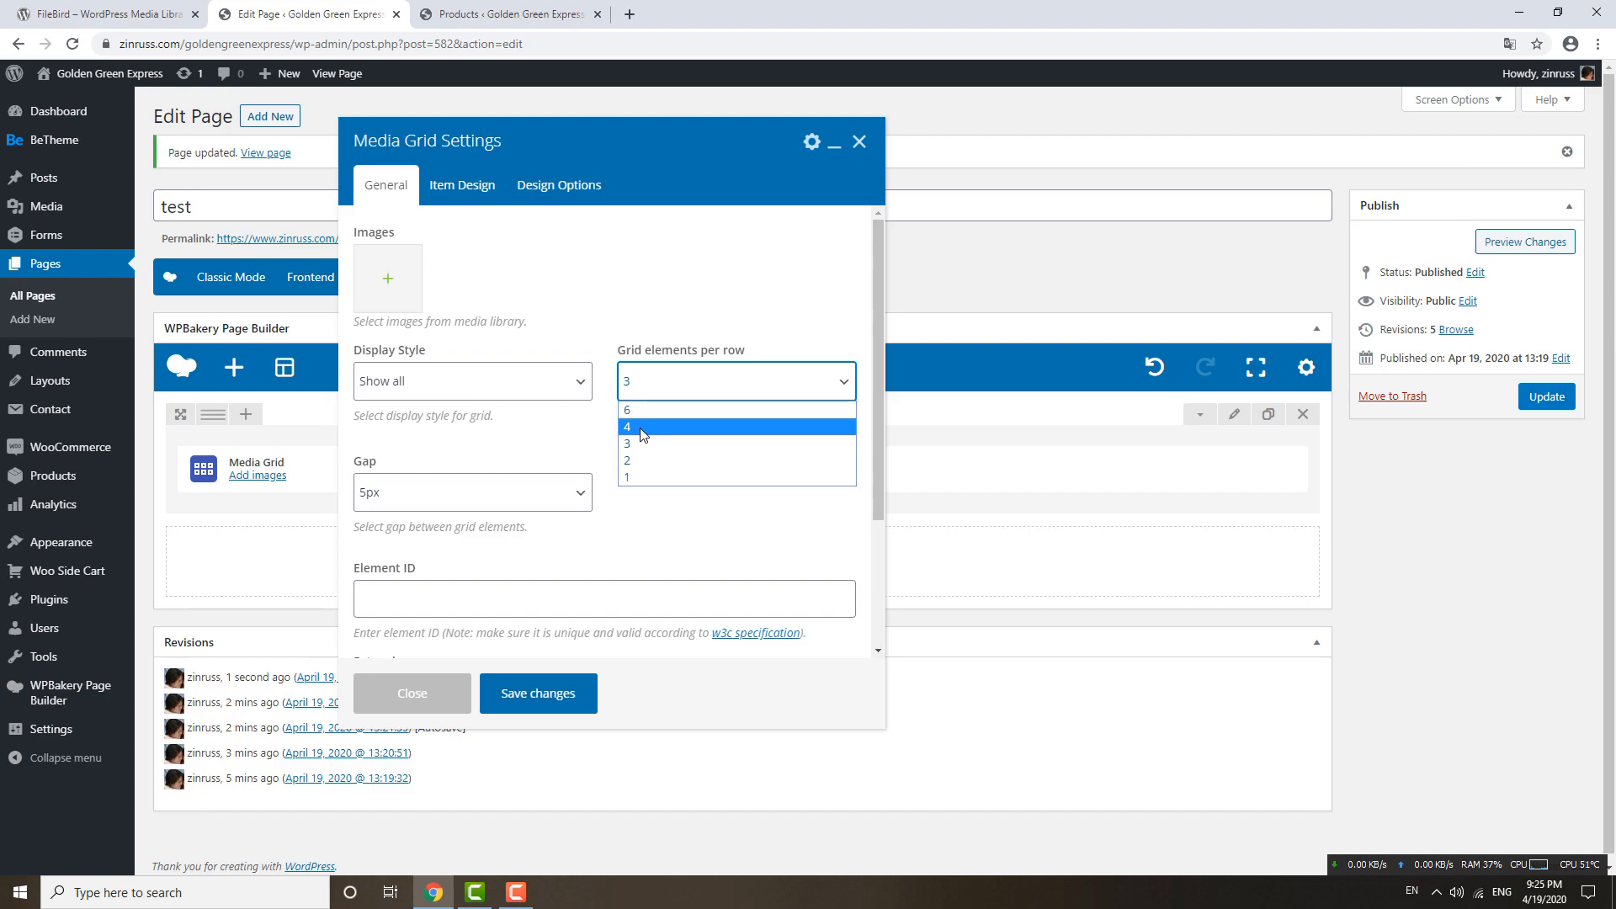
pyautogui.click(643, 427)
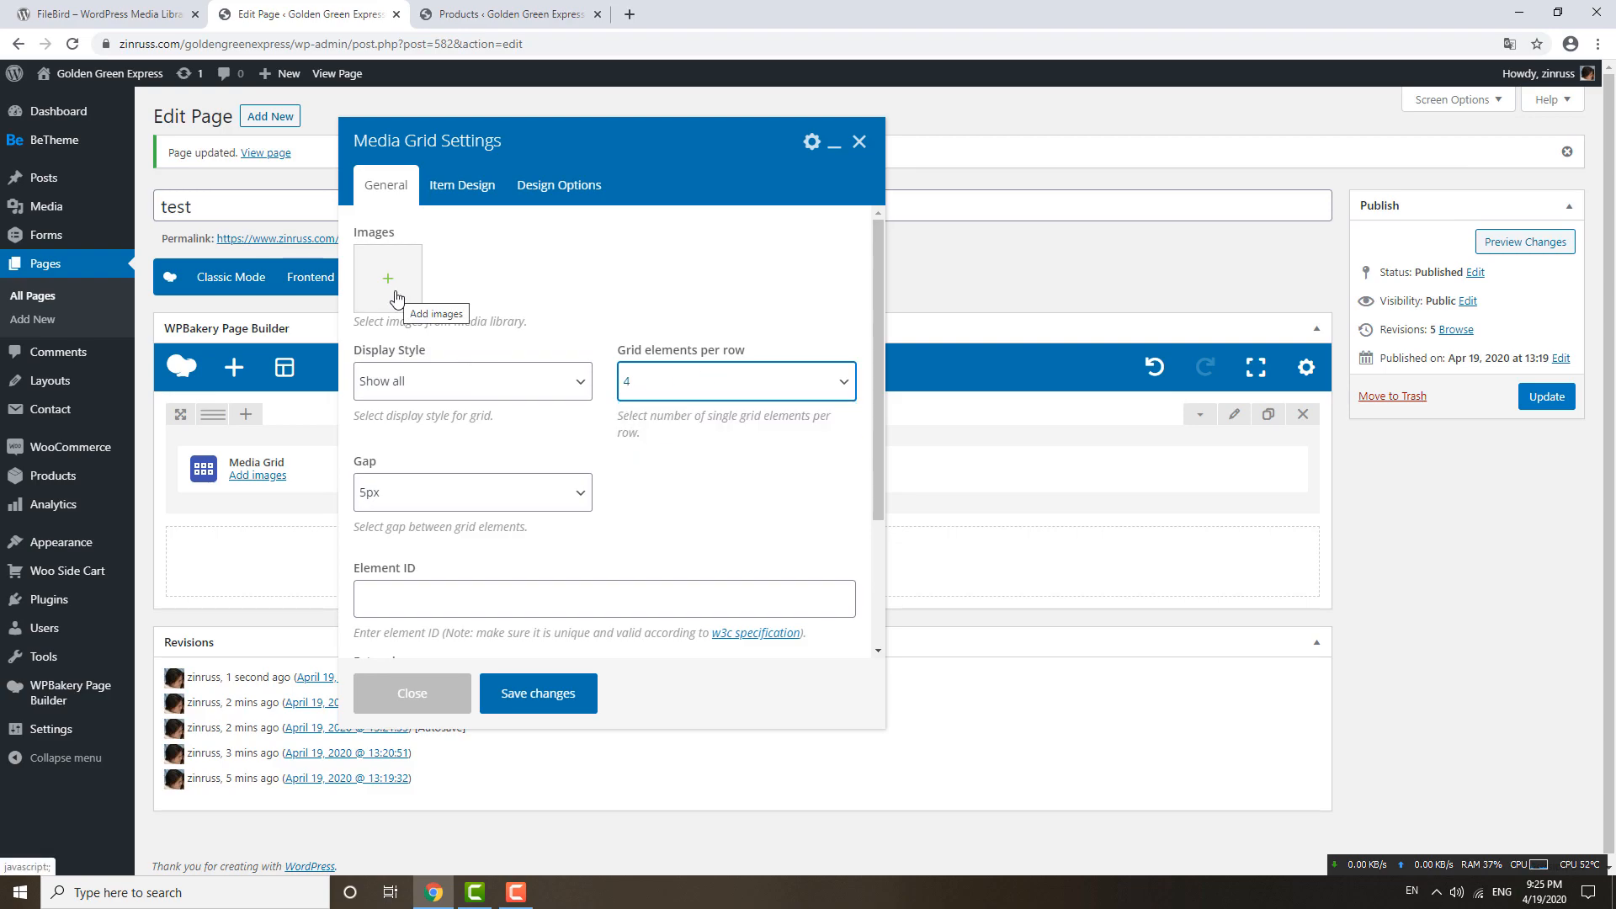
pyautogui.scroll(-3, 472, 495)
pyautogui.scroll(3, 473, 494)
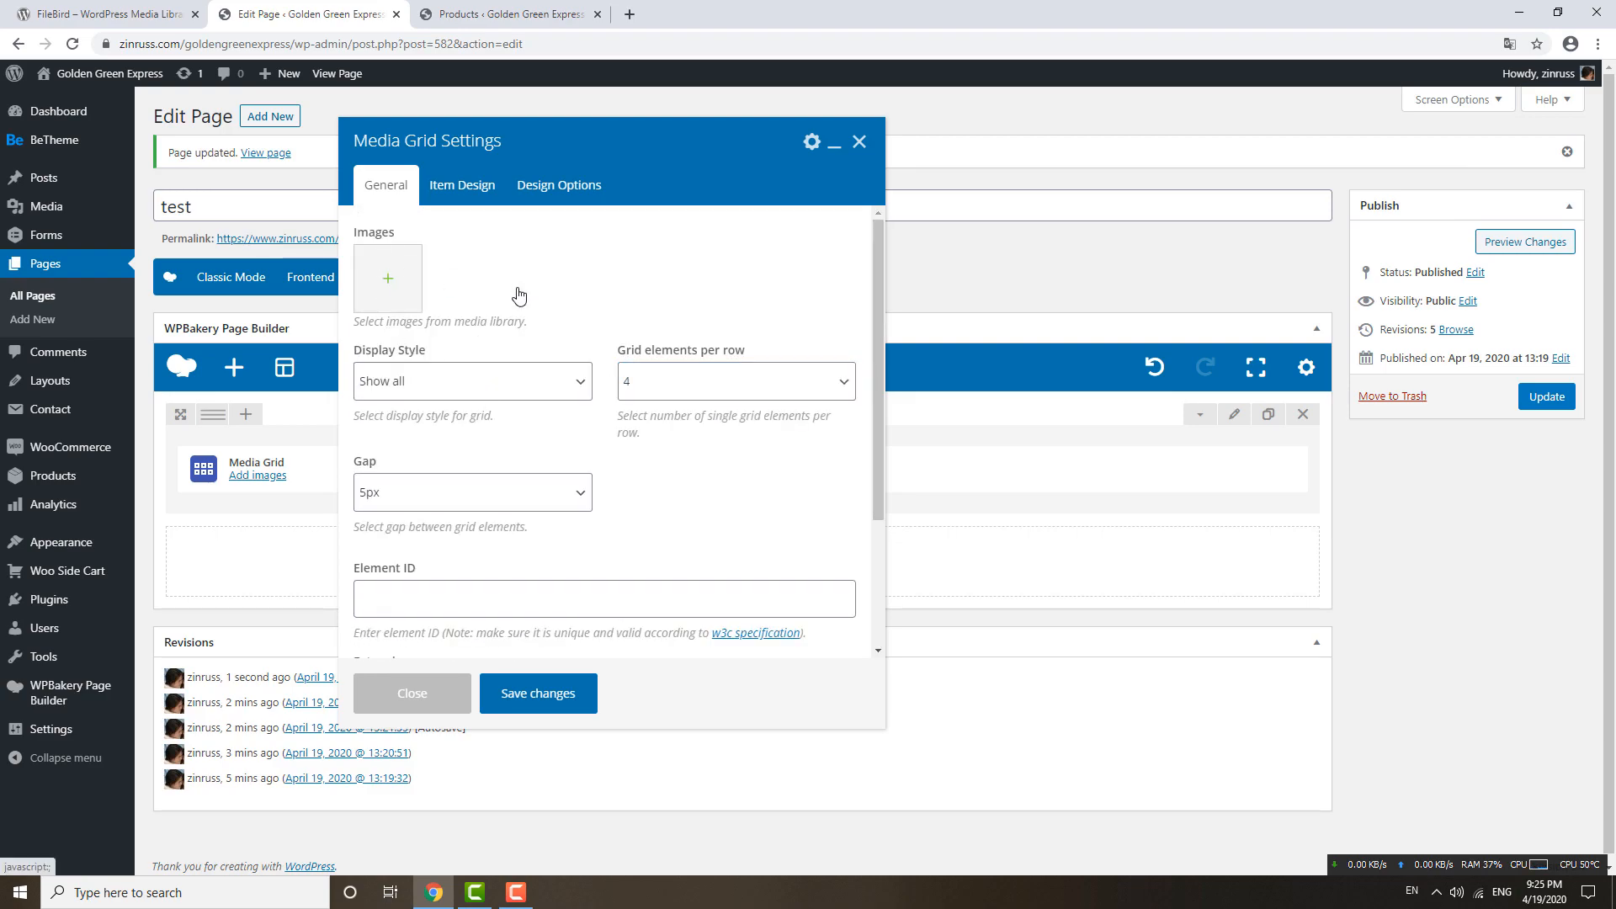
# Step: Add the oyster image and the first three caviar gift set images from the SEAFOOD & CAVIAR folder to the media grid
pyautogui.click(387, 278)
pyautogui.click(678, 196)
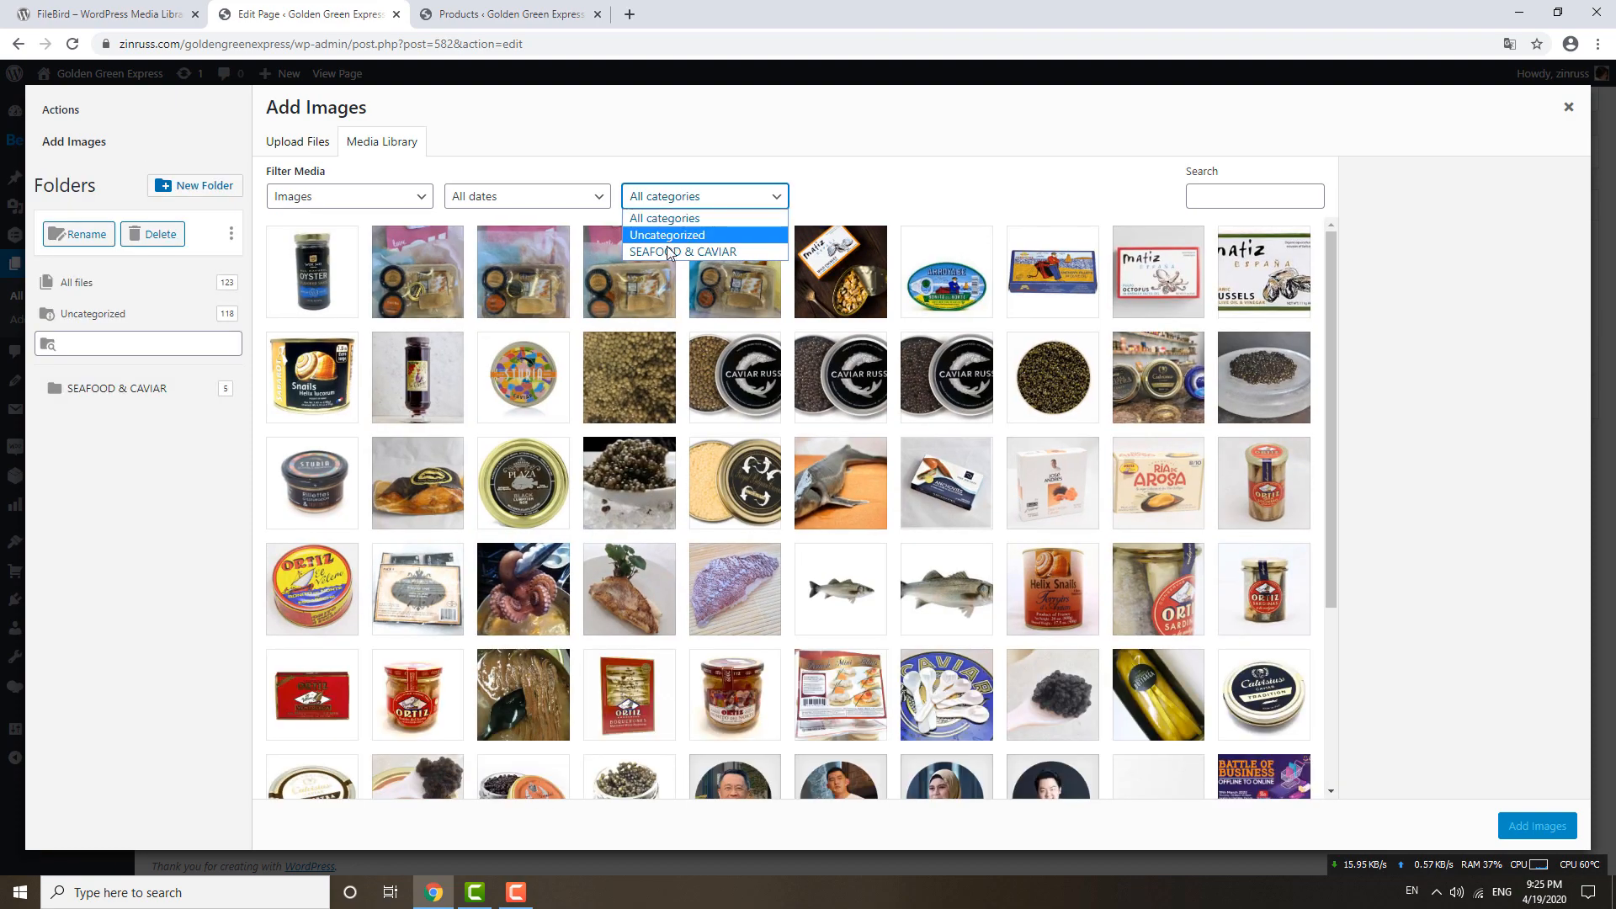
pyautogui.click(668, 253)
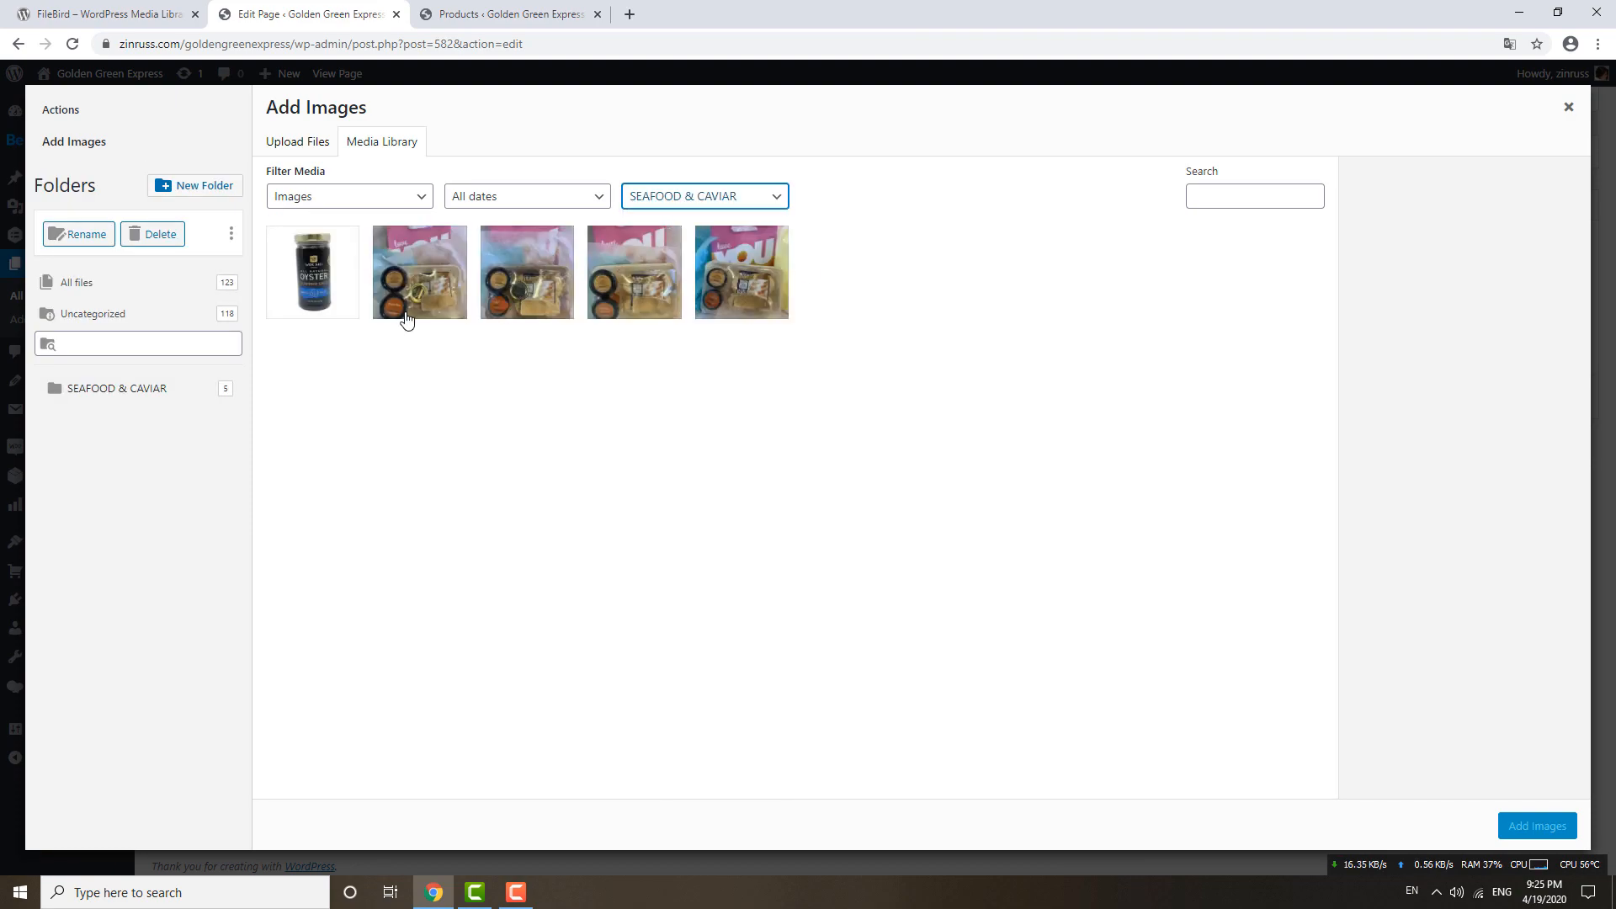
pyautogui.click(321, 278)
pyautogui.click(419, 272)
pyautogui.click(527, 272)
pyautogui.click(634, 272)
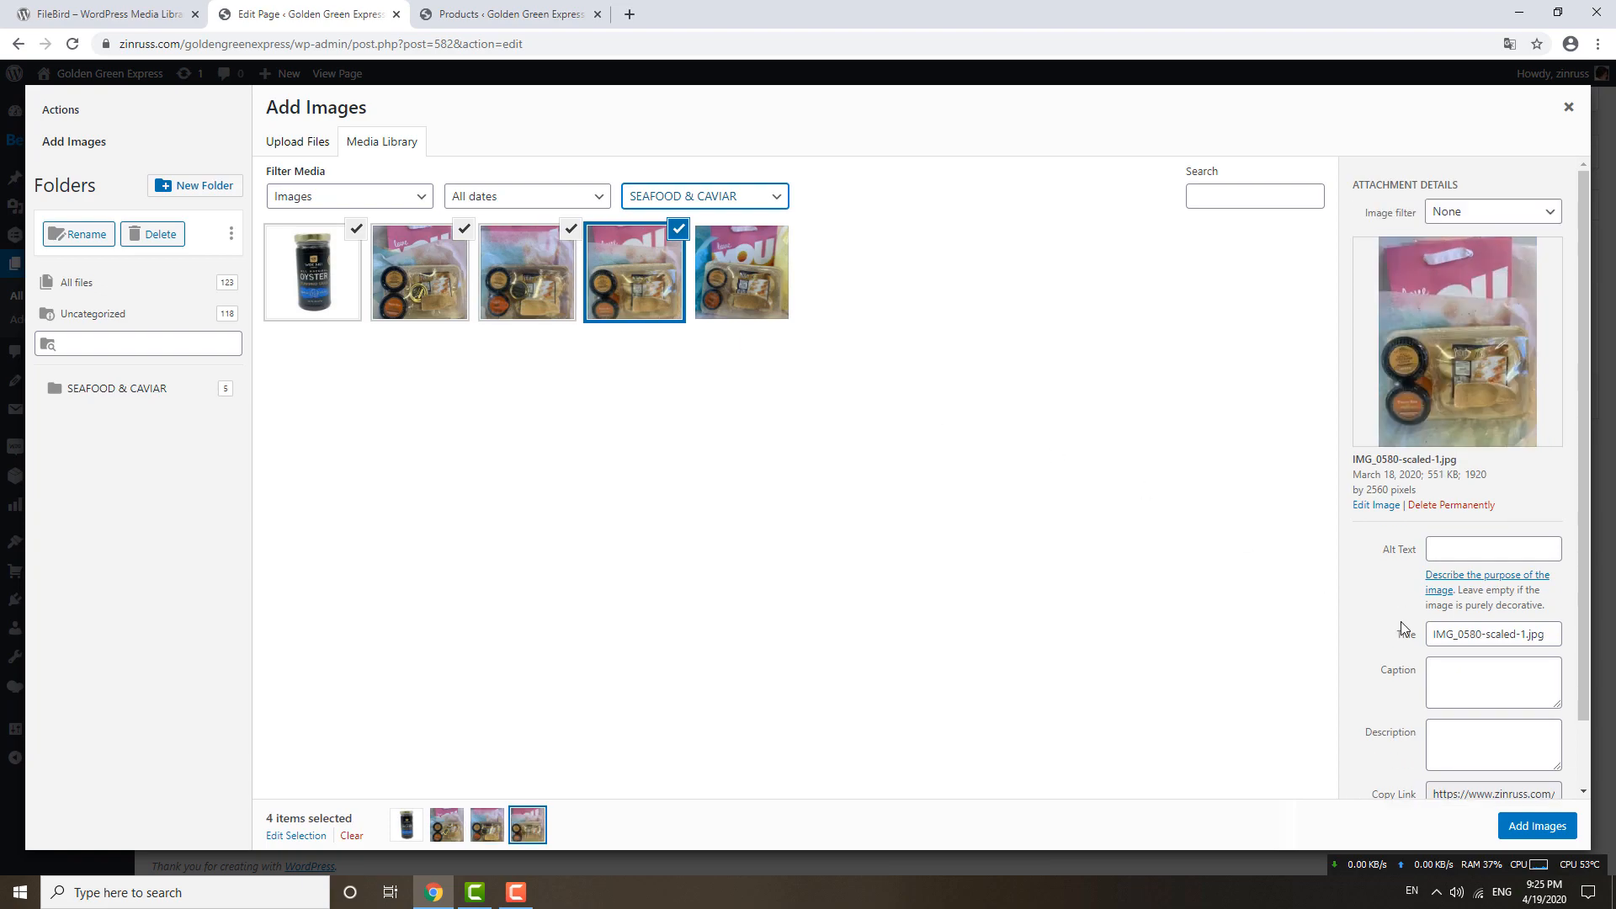
pyautogui.click(1552, 832)
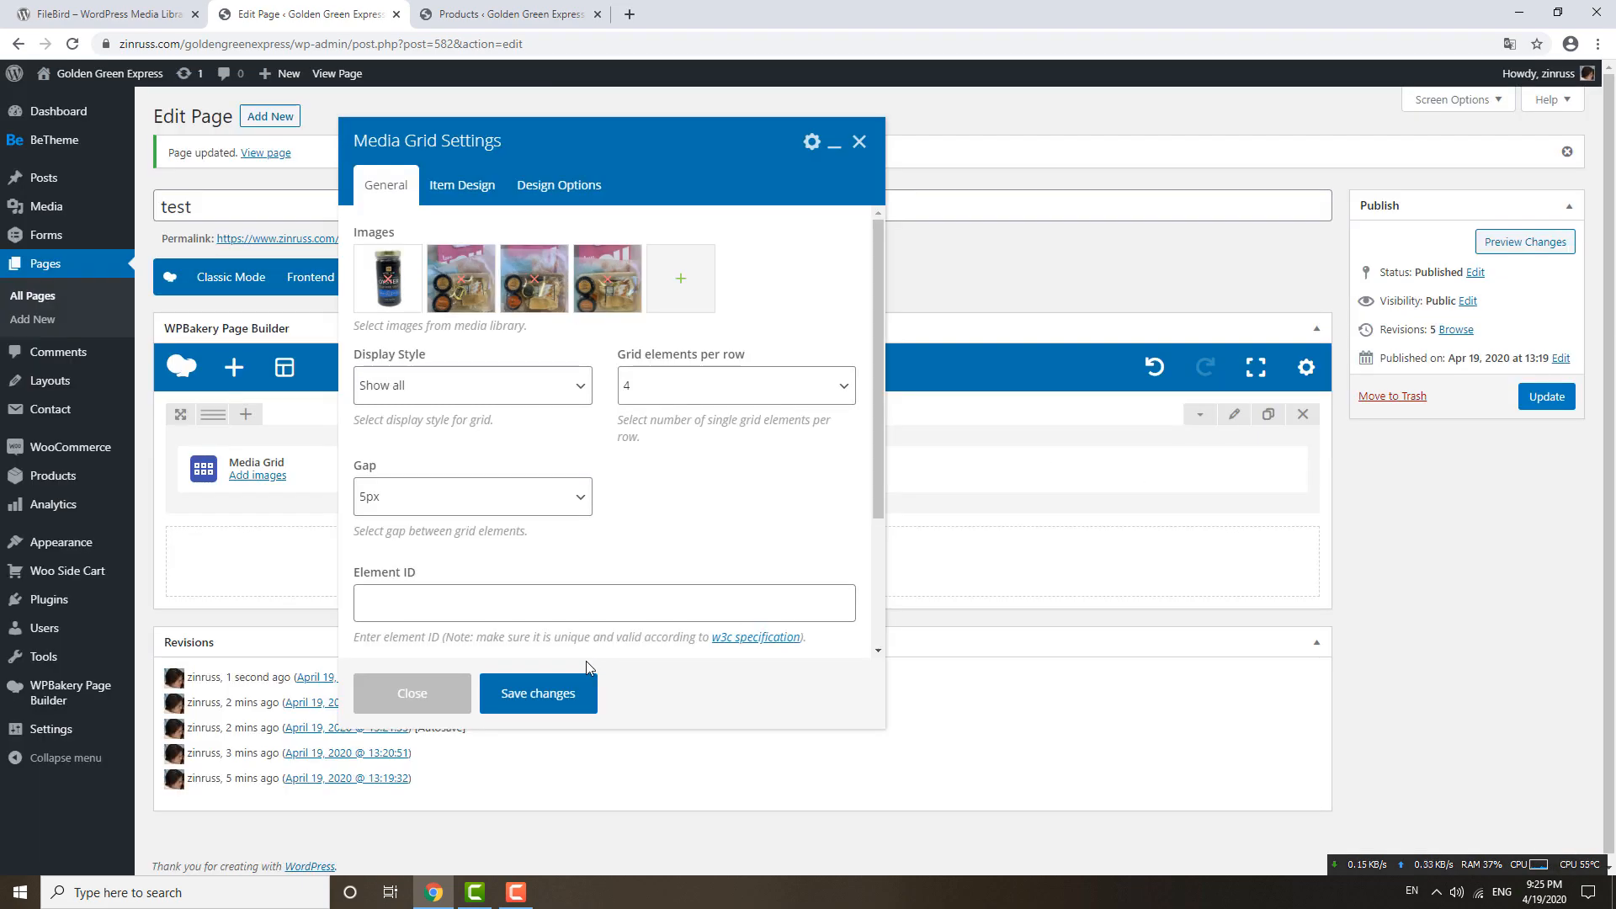
# Step: Save the media grid settings, update the page, and view the published test page in a new tab
pyautogui.click(526, 701)
pyautogui.click(1547, 396)
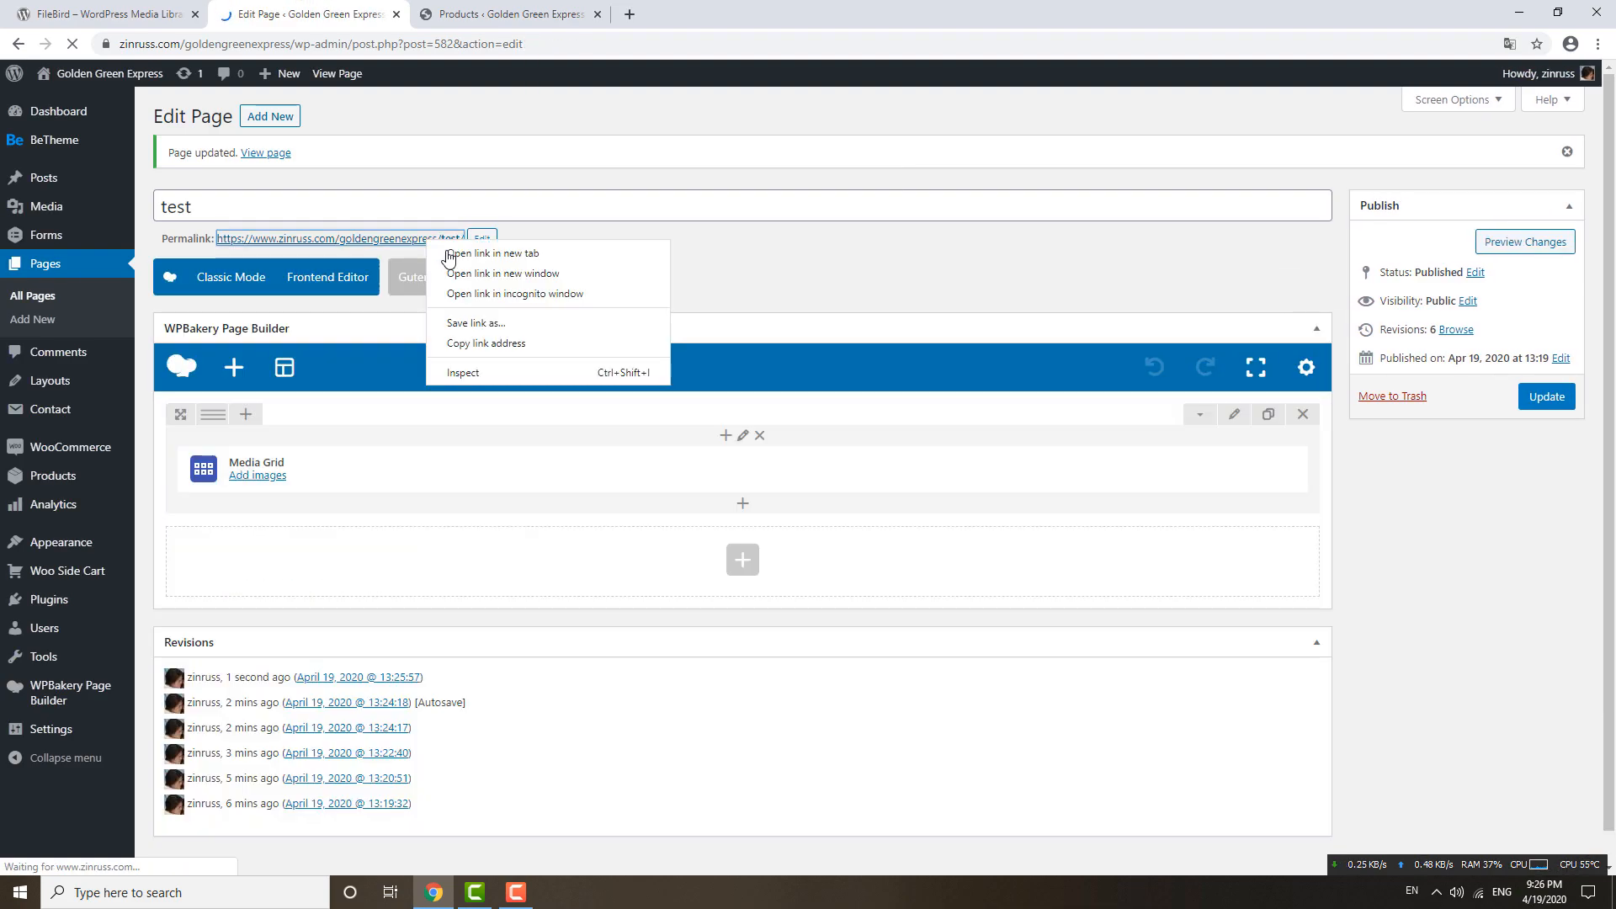
pyautogui.press('Escape')
pyautogui.rightClick(450, 242)
pyautogui.click(509, 250)
pyautogui.hotkey('ctrl', 'Tab')
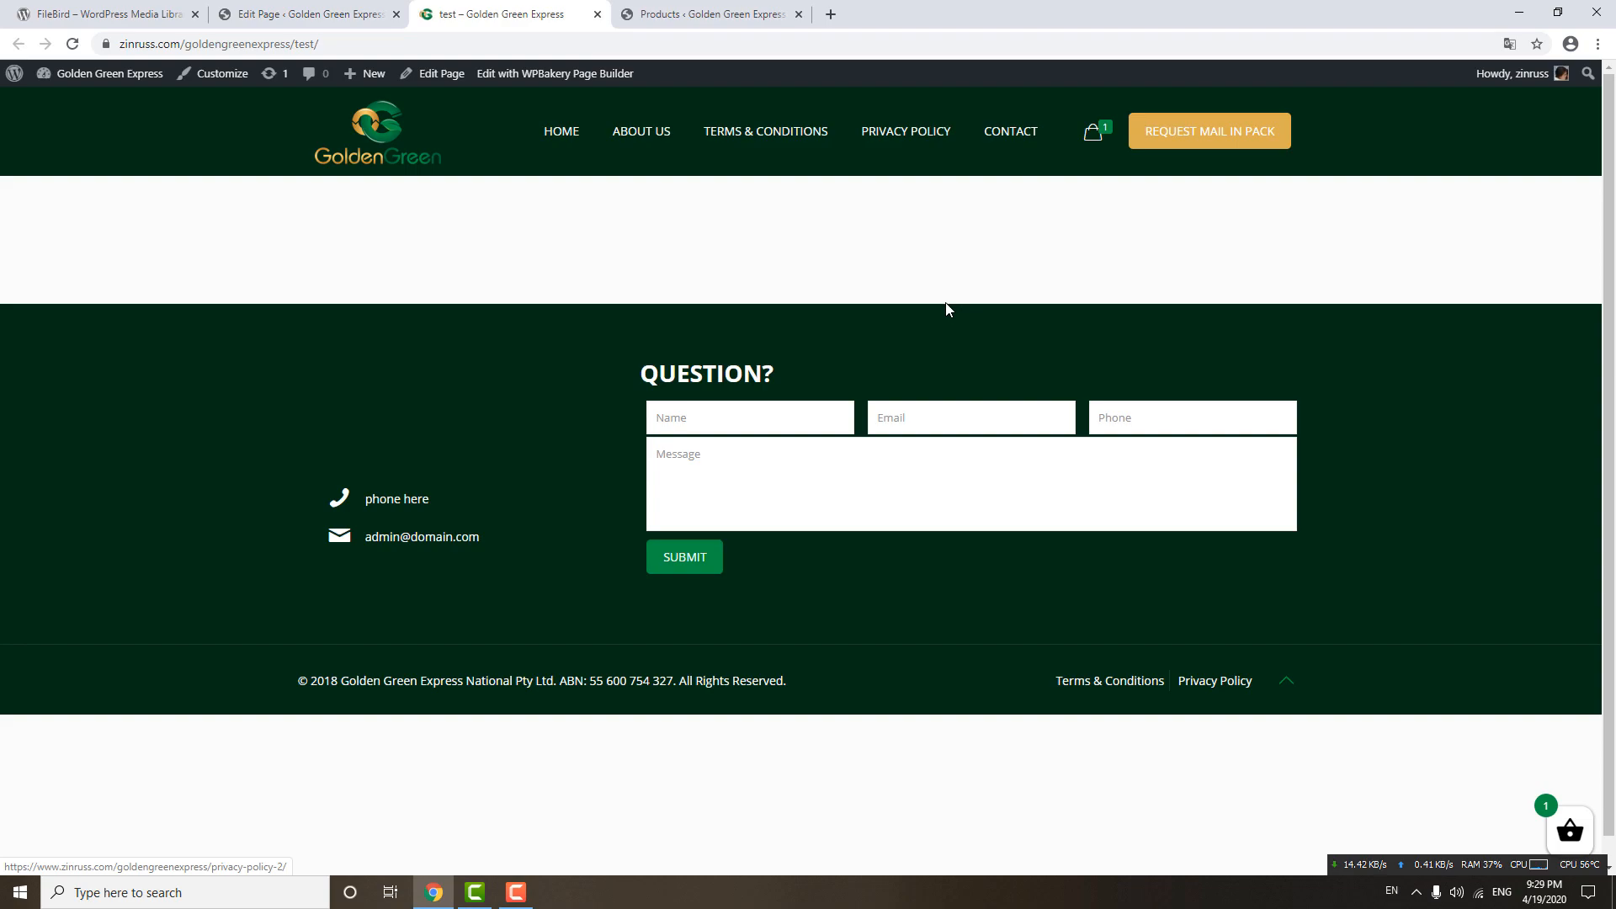